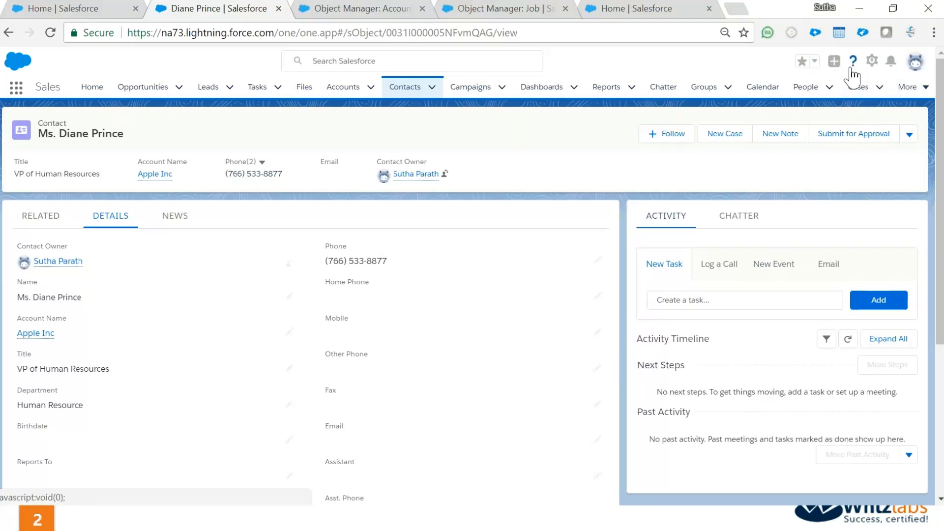
# Step: Open Setup and start a new record type for the Account object in the Object Manager
pyautogui.click(871, 62)
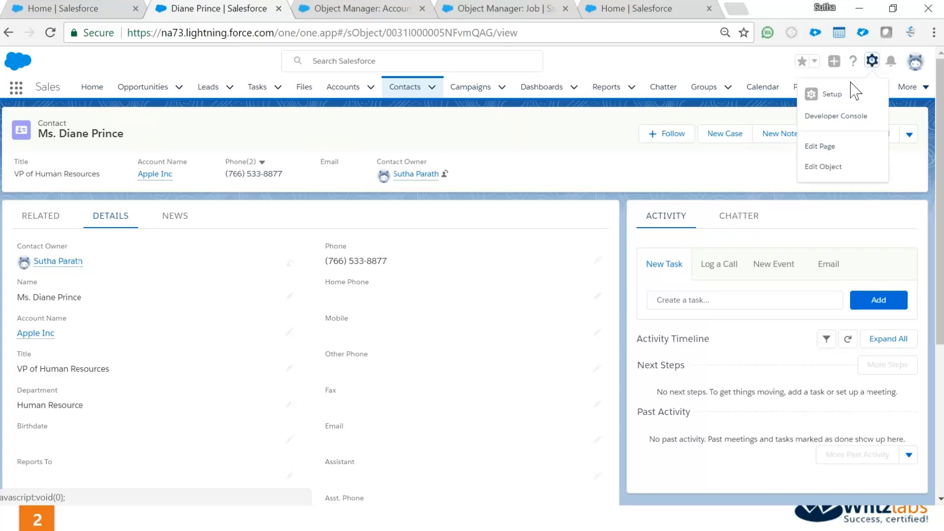
pyautogui.click(830, 94)
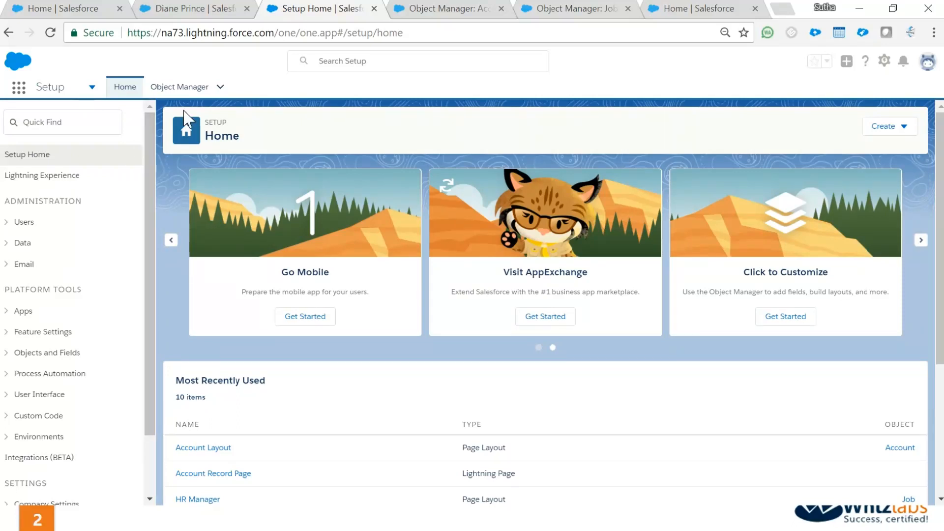
pyautogui.click(205, 85)
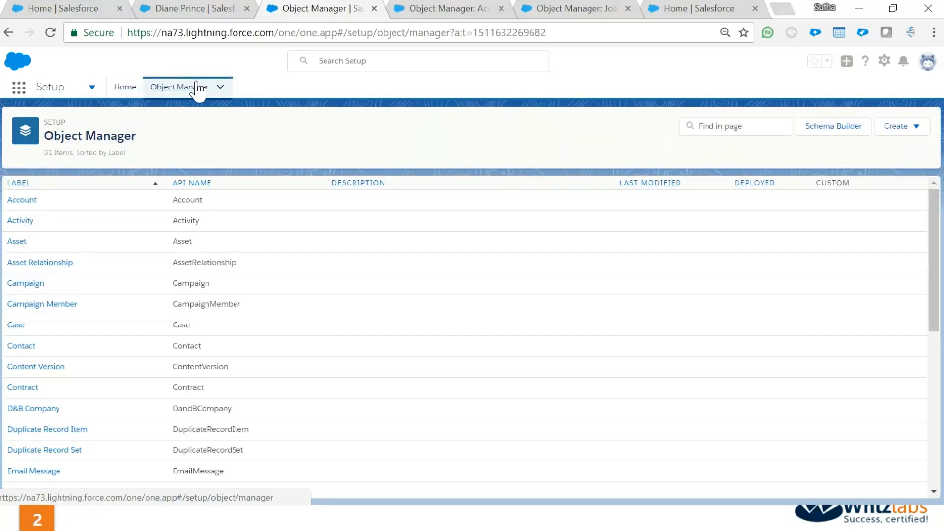
pyautogui.click(29, 206)
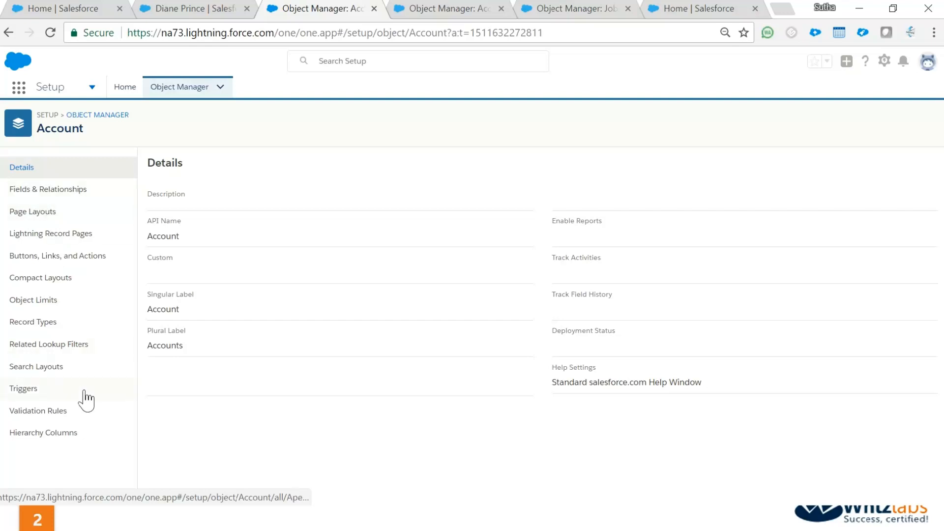
pyautogui.click(42, 323)
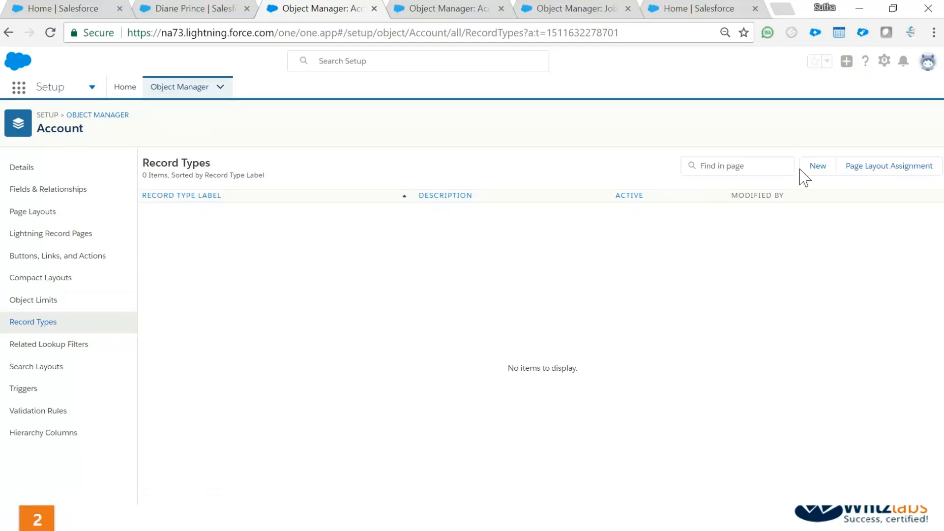
pyautogui.click(817, 167)
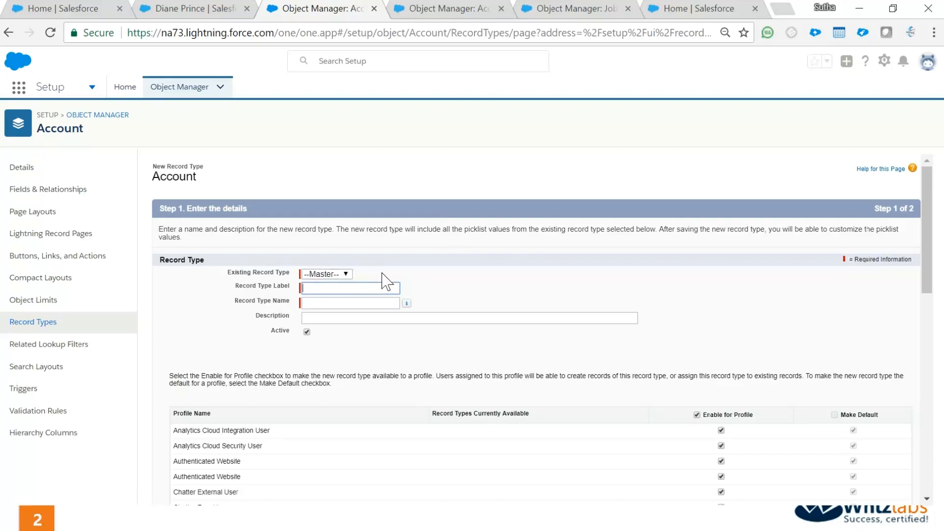
# Step: Label the record type Enterprise and enter the description "Any Company that has more than $500M Annual Revenu"
pyautogui.scroll(-1, 389, 265)
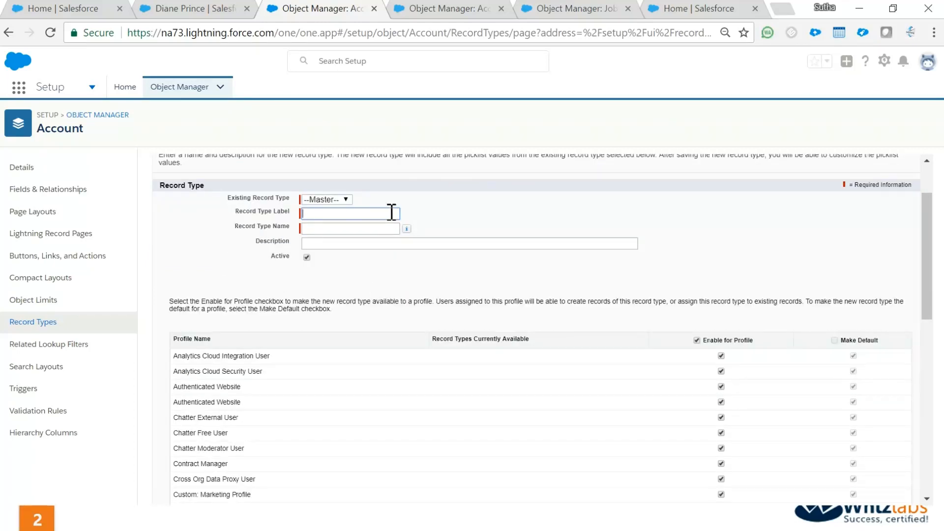
pyautogui.write('Enterprise')
pyautogui.click(373, 240)
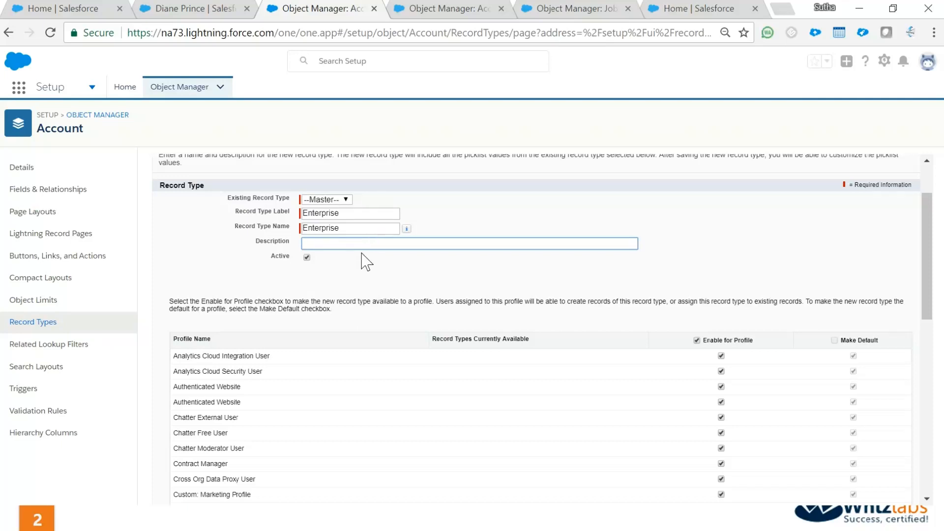
pyautogui.write('Any')
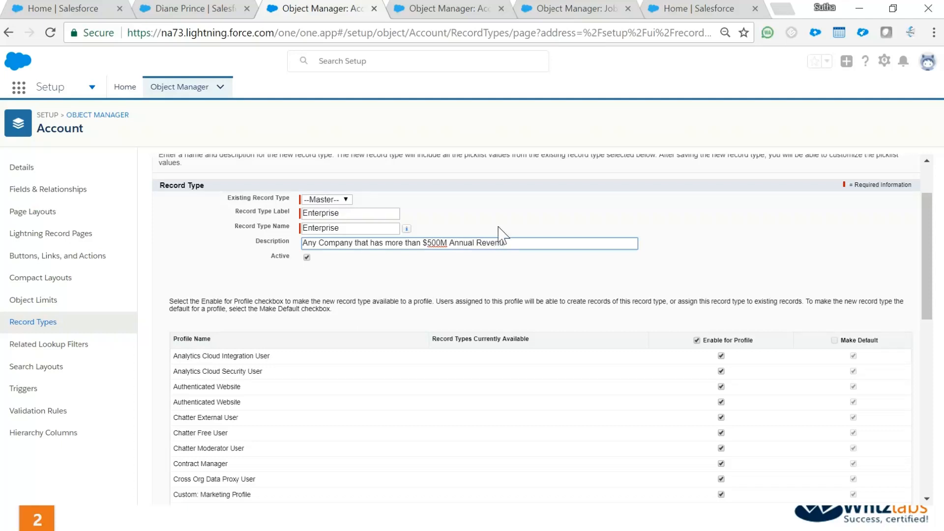
# Step: Enable the Enterprise record type only for the System Administrator profile and continue to the page layout assignment
pyautogui.scroll(-2, 725, 325)
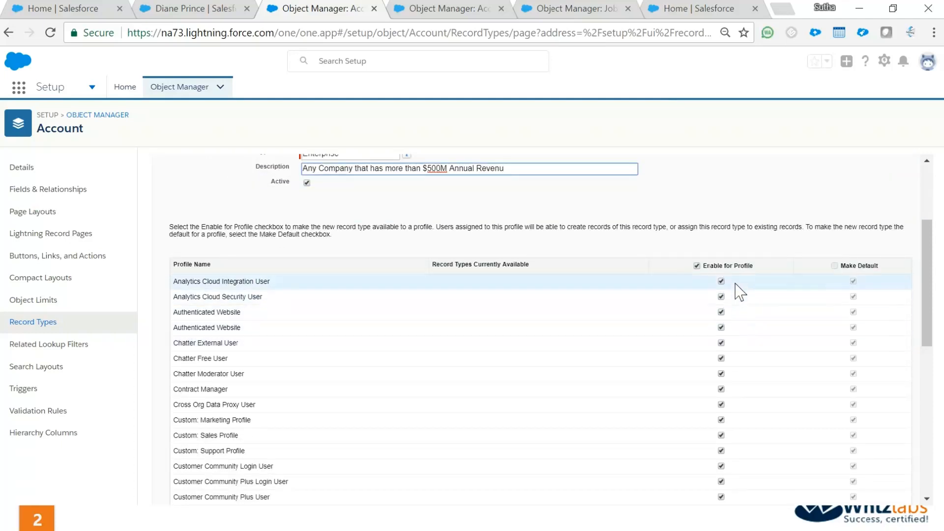
pyautogui.scroll(-5, 687, 369)
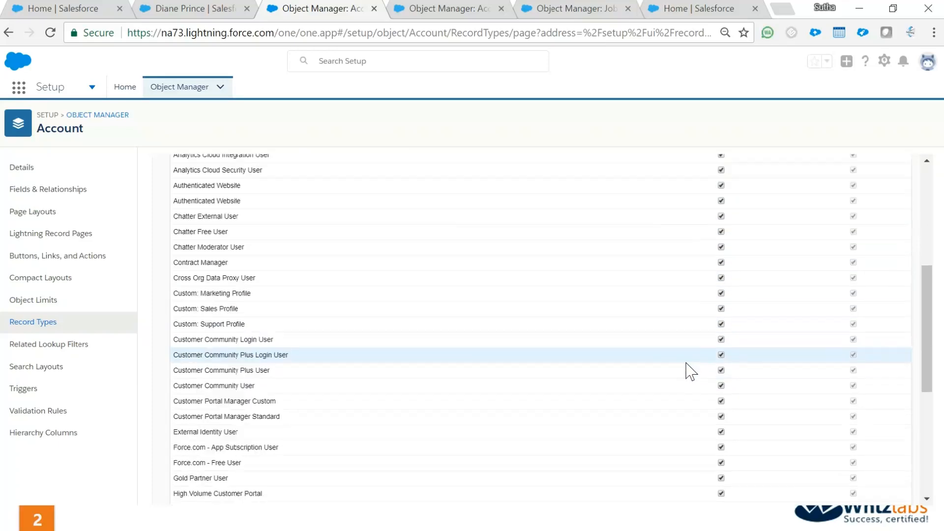
pyautogui.scroll(4, 738, 423)
pyautogui.scroll(1, 747, 345)
pyautogui.click(697, 265)
pyautogui.scroll(-8, 733, 367)
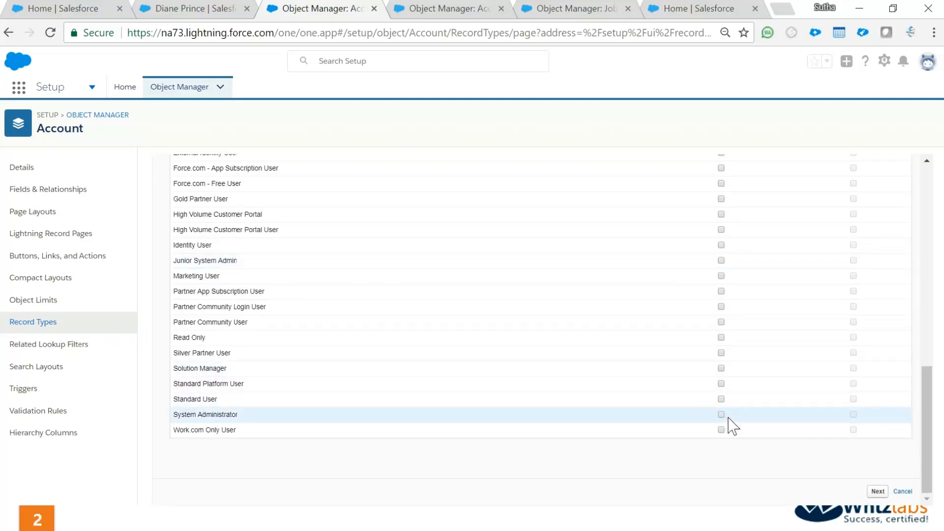
pyautogui.click(722, 414)
pyautogui.click(878, 491)
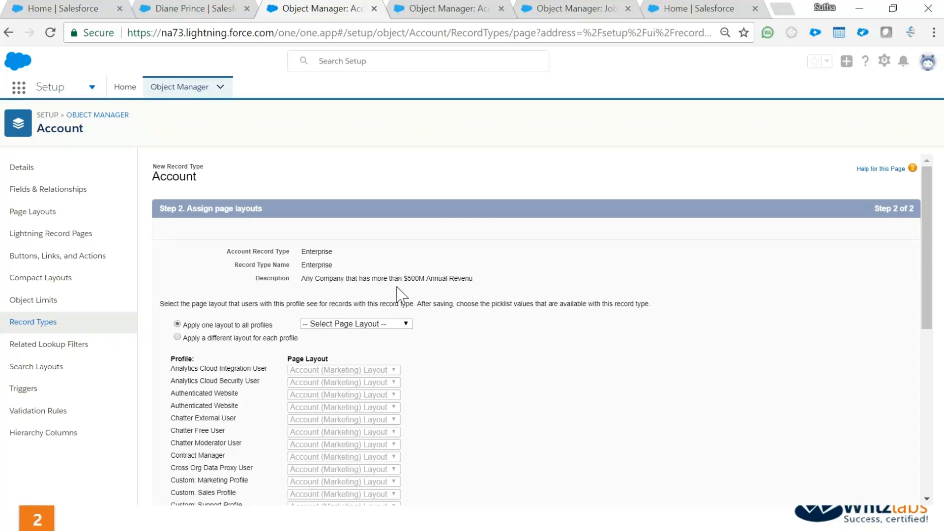
# Step: Apply Account Layout to all profiles for the Enterprise record type, then save it and start another new record type
pyautogui.click(358, 324)
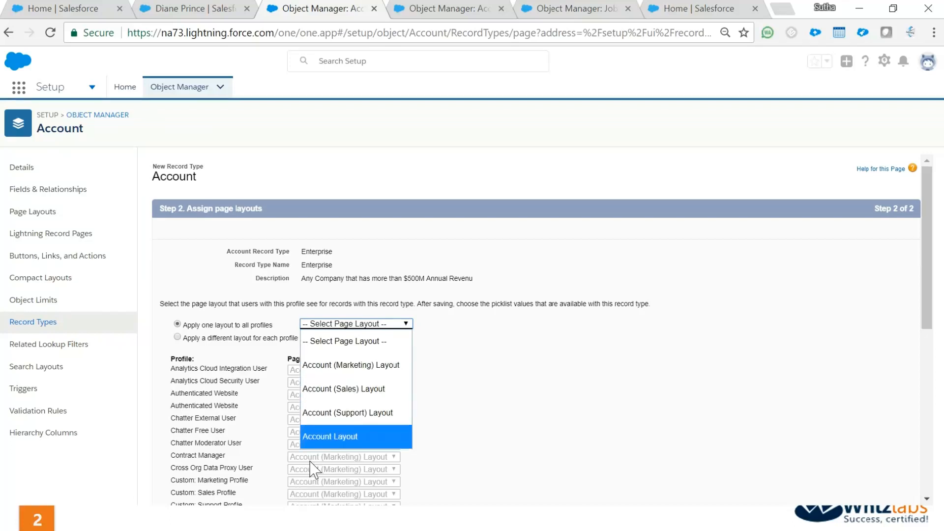
pyautogui.click(329, 437)
pyautogui.scroll(-2, 697, 309)
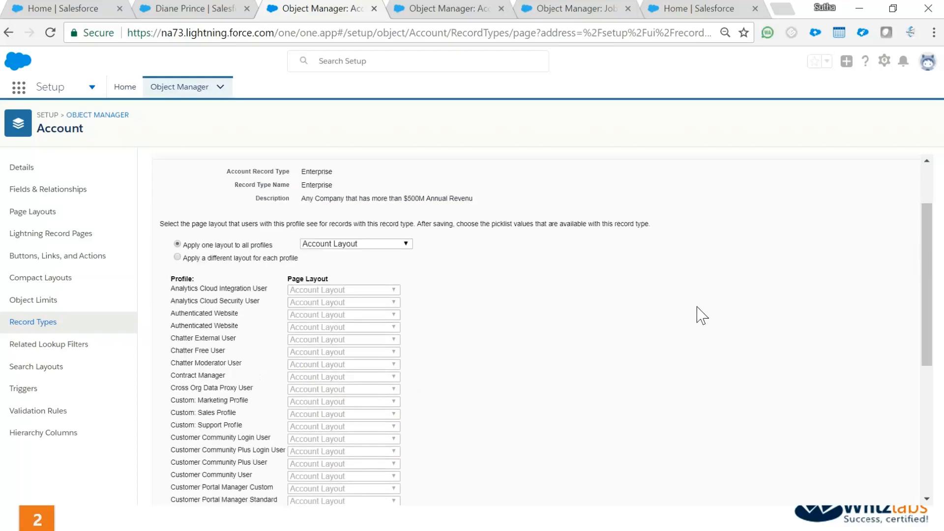
pyautogui.scroll(-7, 697, 309)
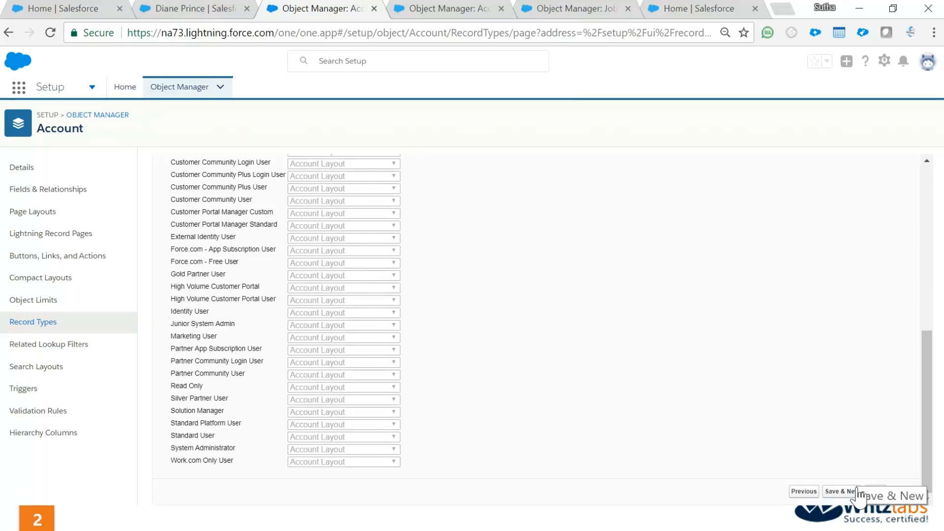
pyautogui.click(845, 491)
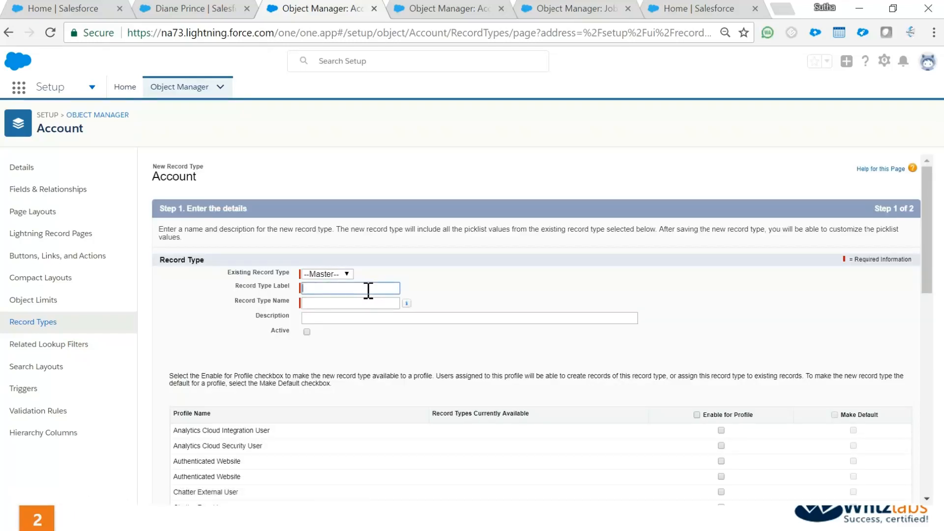
# Step: Label the record type Mid-Market, describe it as "Any company that has less than $500M Annual Revenue", and make it active
pyautogui.write('Mid-Market')
pyautogui.press('Tab')
pyautogui.press('Tab')
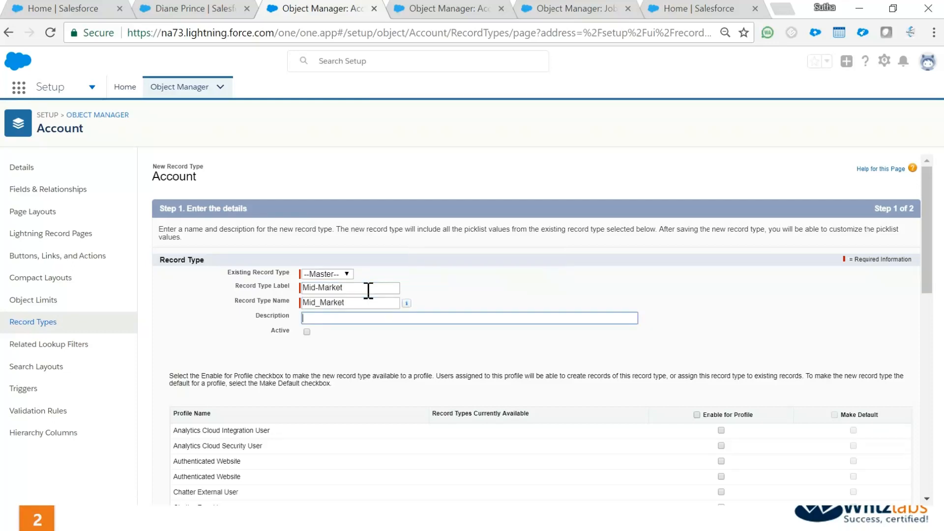
pyautogui.write('Any c')
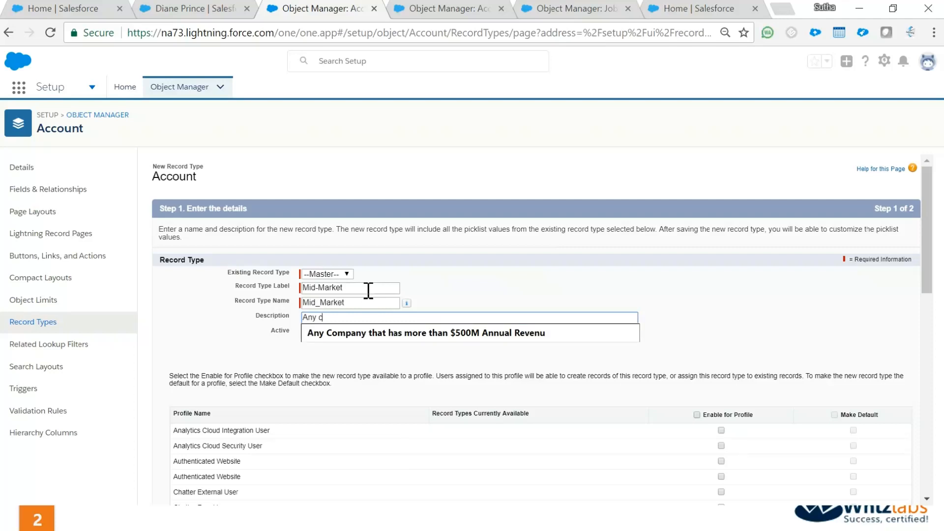
pyautogui.write('ompany that has le')
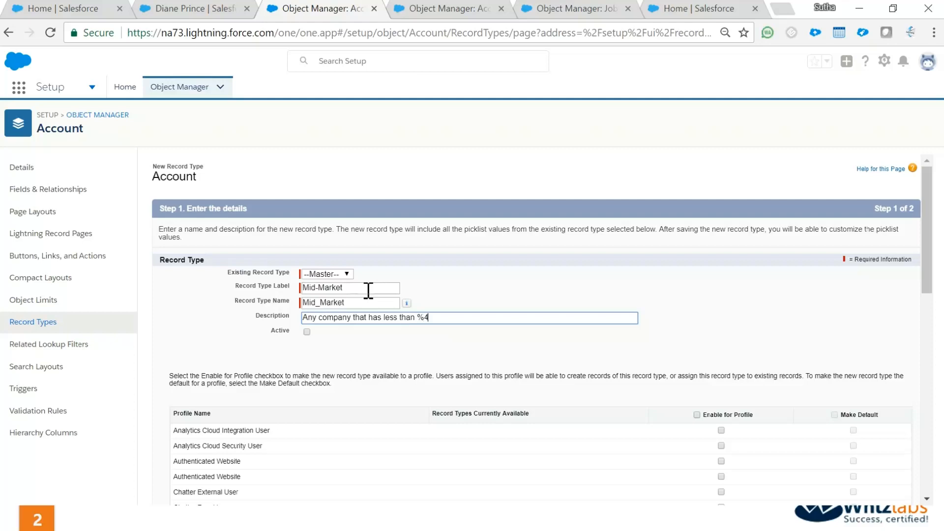
pyautogui.write('ss than')
pyautogui.hotkey('ctrl', 'a')
pyautogui.write('%')
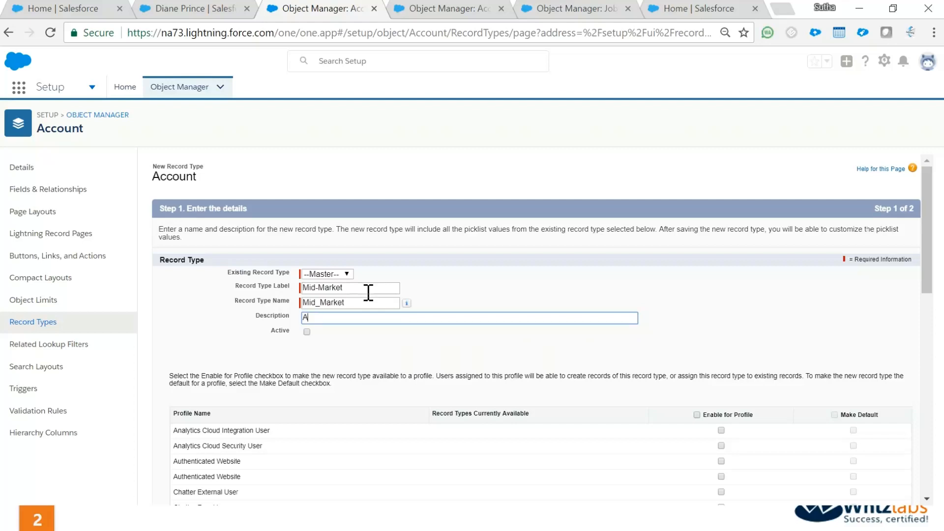
pyautogui.write('ny company')
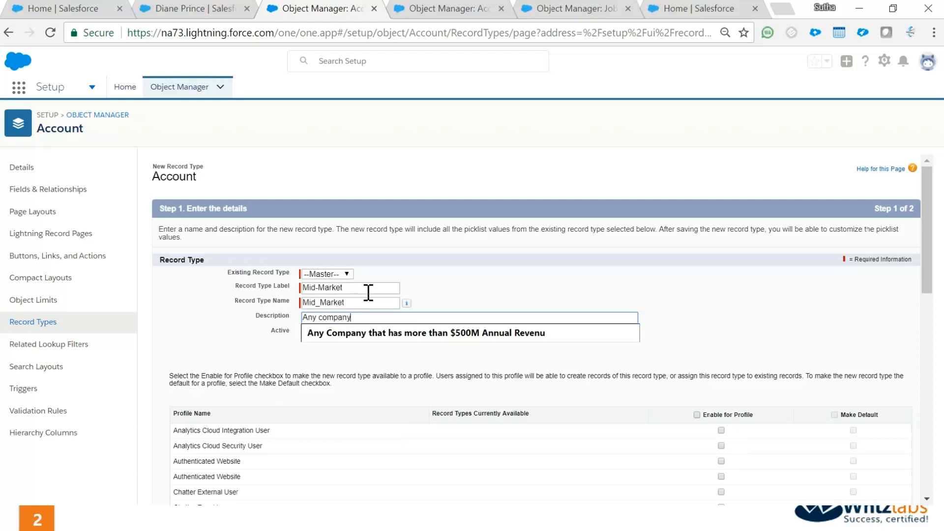
pyautogui.write('less than $500M Annual Revenue')
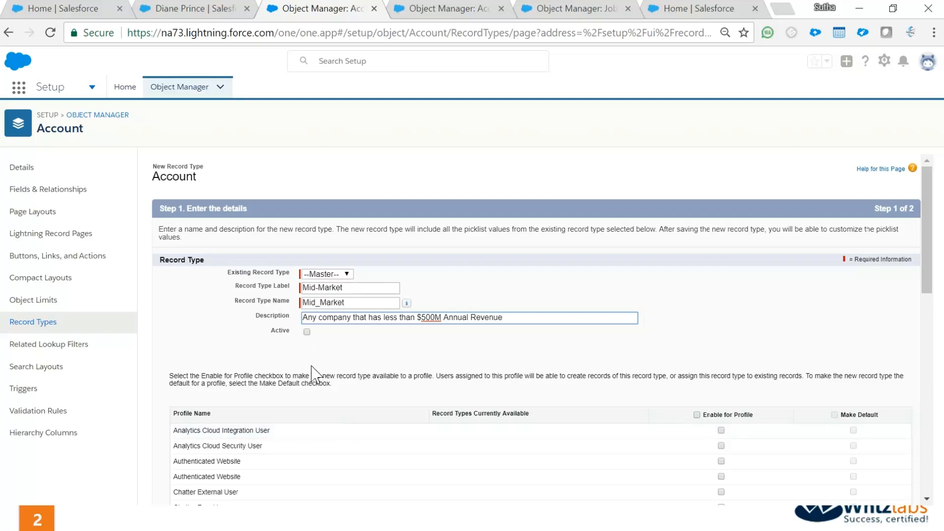
pyautogui.click(308, 332)
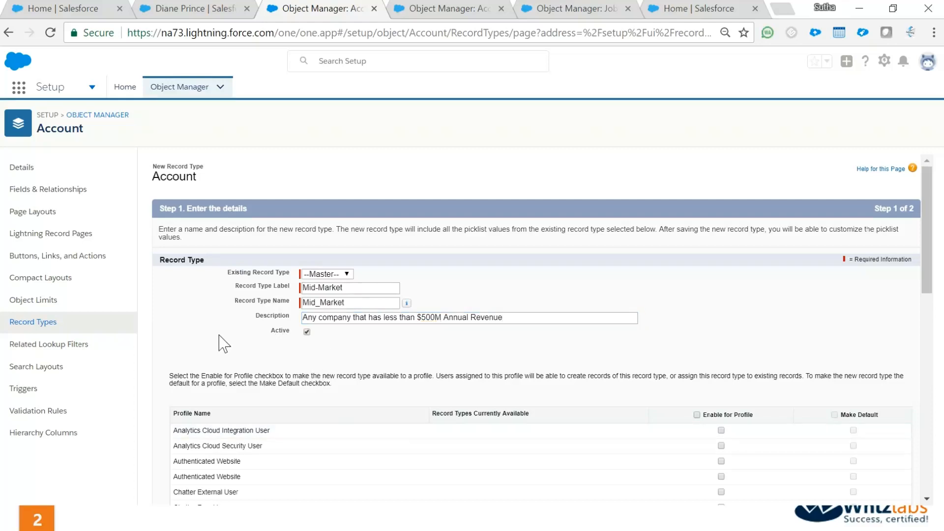
# Step: Continue to the page layout assignment, apply Account Layout to all profiles for Mid-Market, and save the record type
pyautogui.scroll(-11, 741, 407)
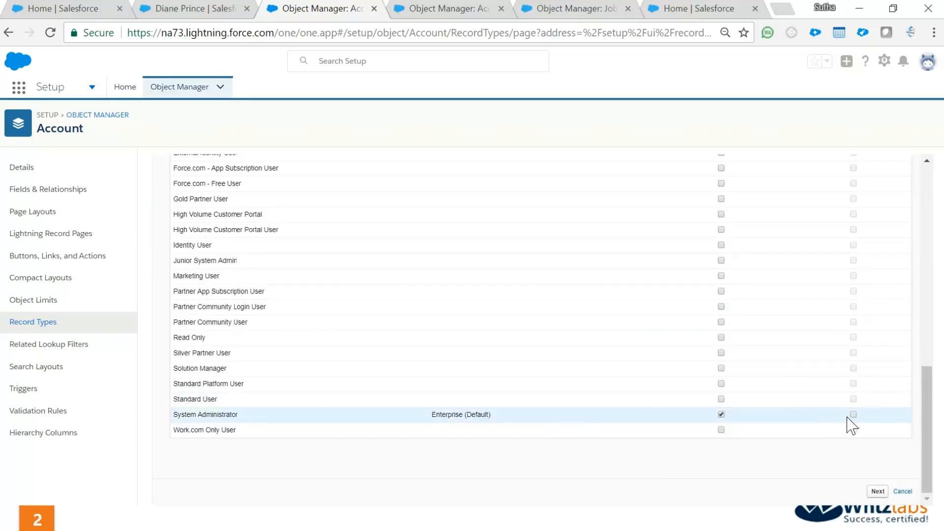
pyautogui.click(878, 491)
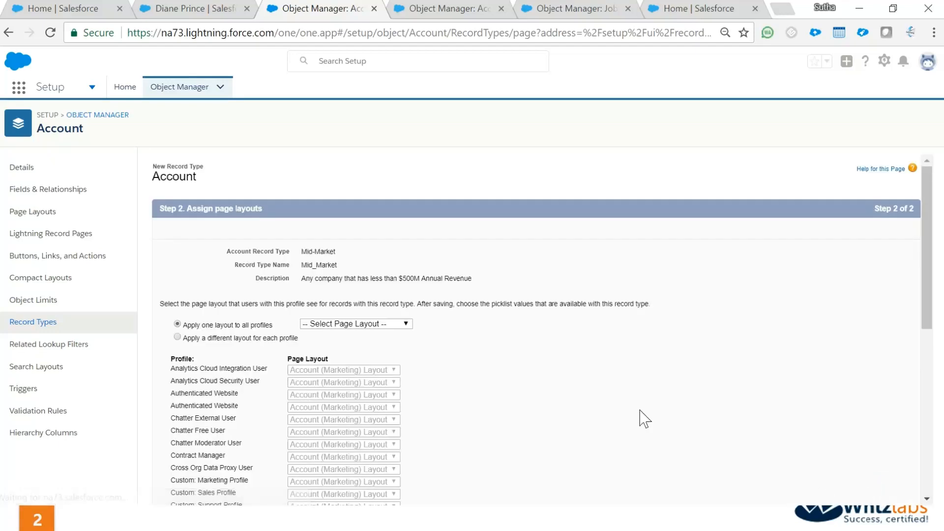
pyautogui.click(391, 325)
pyautogui.click(392, 437)
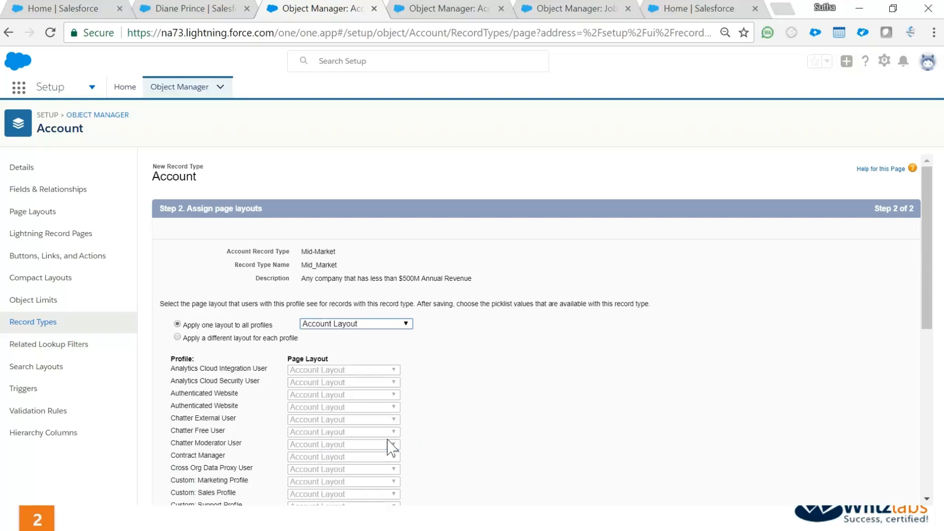
pyautogui.scroll(-1, 522, 395)
pyautogui.scroll(-6, 522, 395)
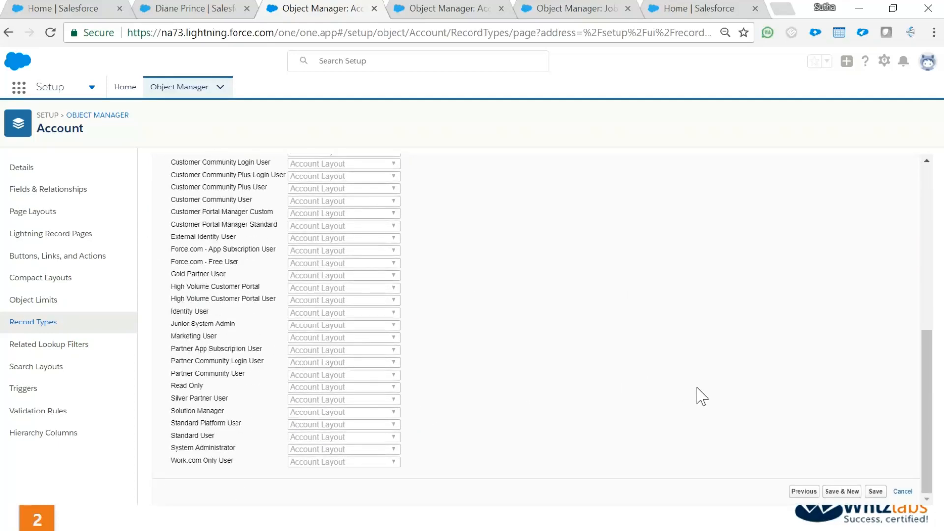
pyautogui.click(877, 492)
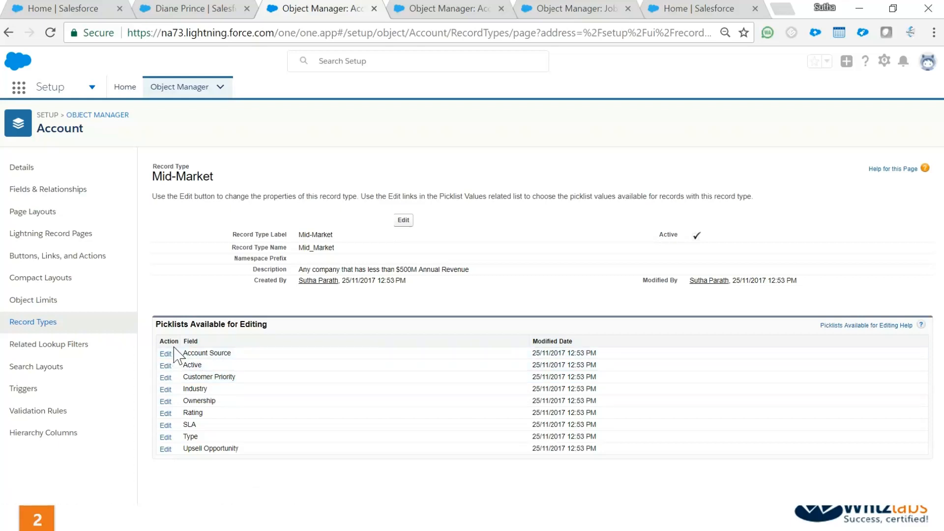
# Step: Remove Government from the selected Industry picklist values of the Mid-Market record type and save the change
pyautogui.click(165, 390)
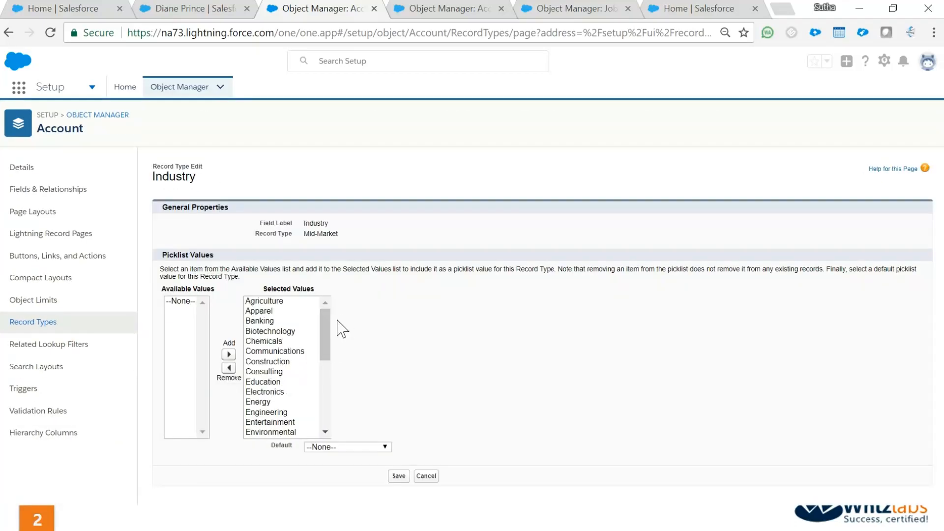
pyautogui.moveTo(325, 327); pyautogui.dragTo(322, 359)
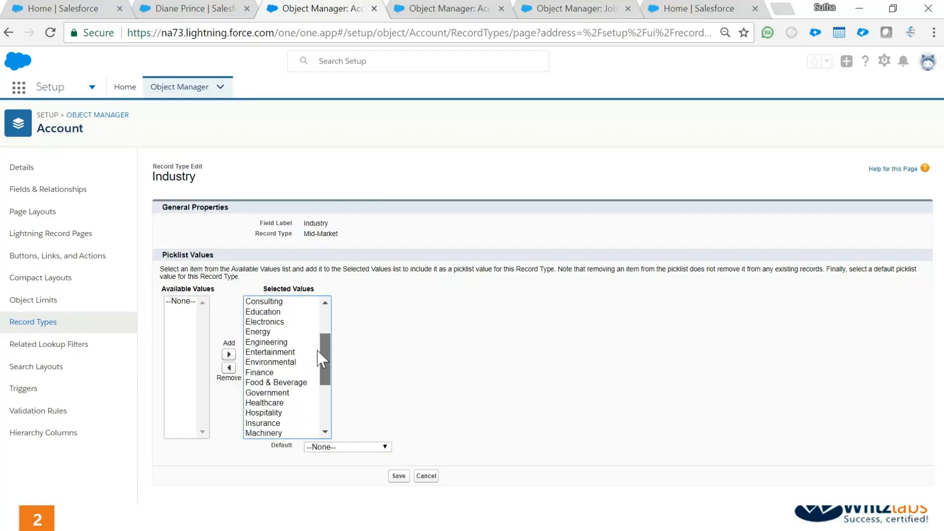
pyautogui.click(305, 403)
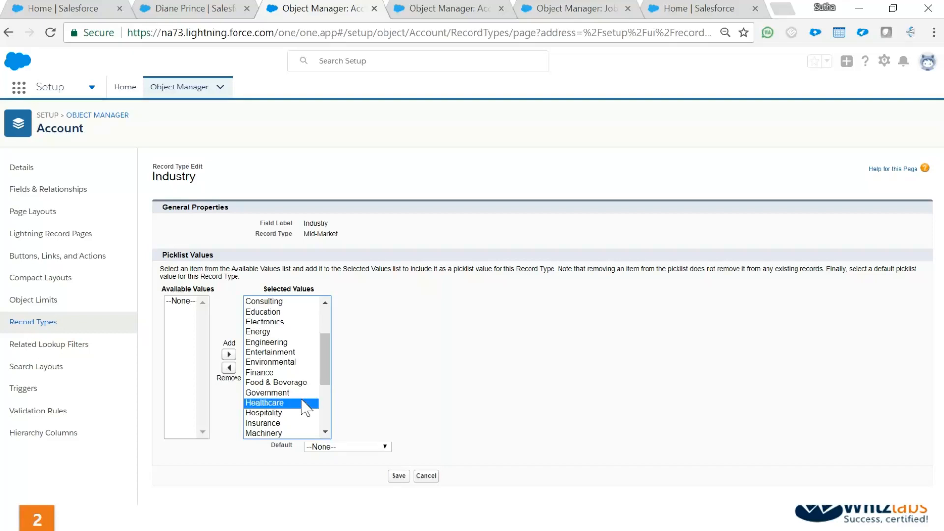
pyautogui.click(290, 393)
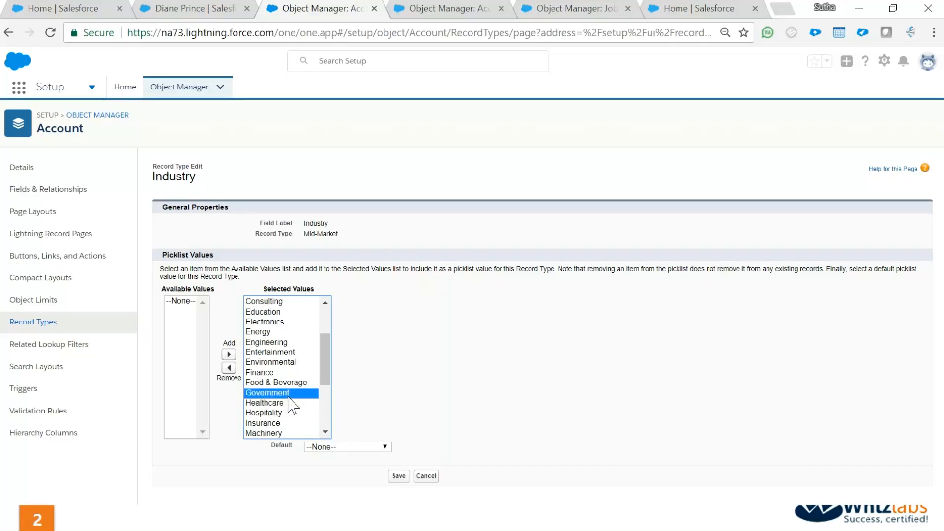
pyautogui.click(235, 370)
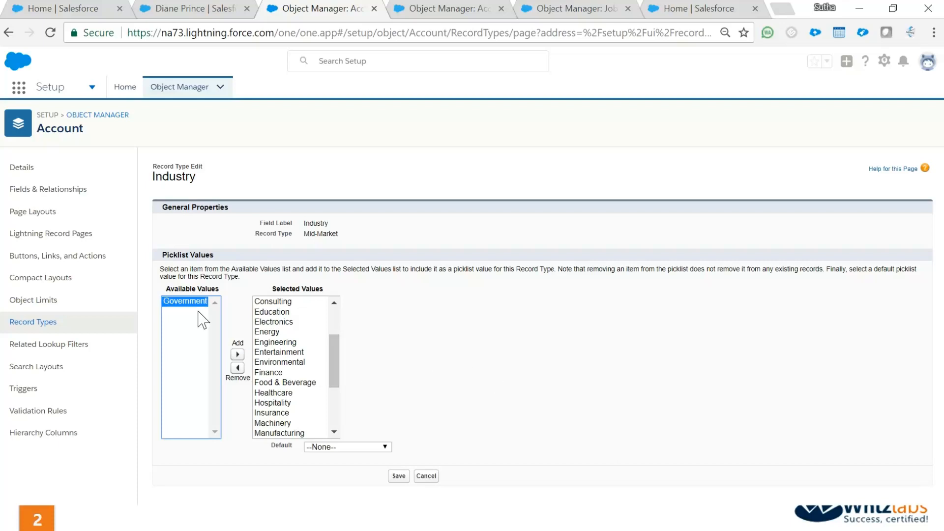
pyautogui.click(394, 484)
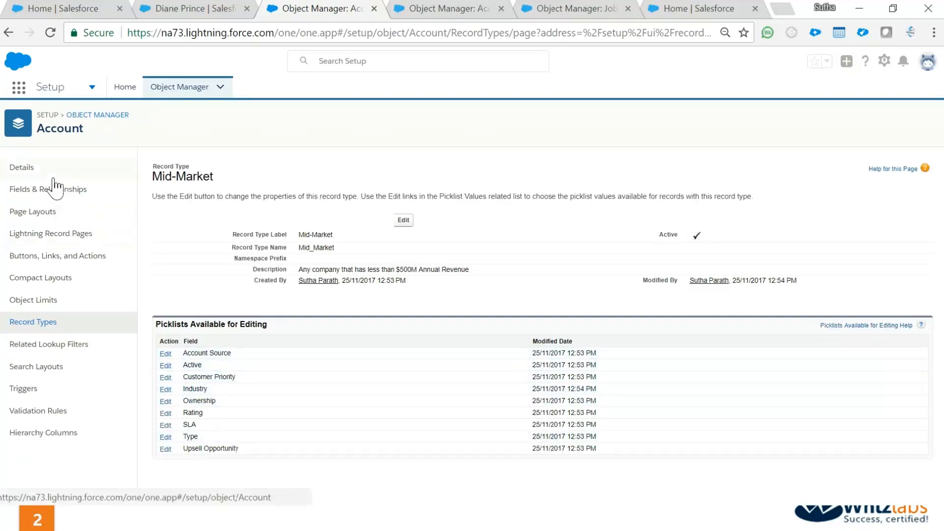
# Step: Create a new Account page layout named Mid-Market, cloned from the existing Account Layout, and save it
pyautogui.click(55, 215)
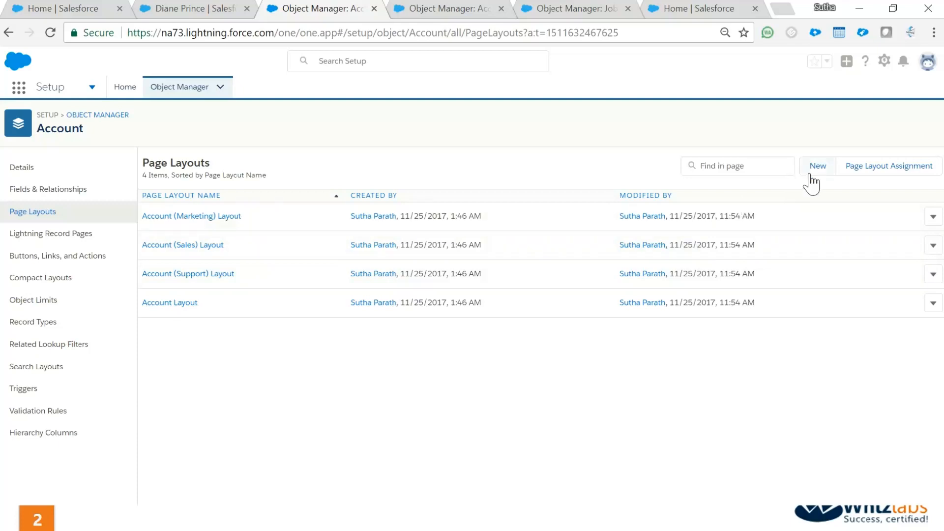
pyautogui.click(853, 172)
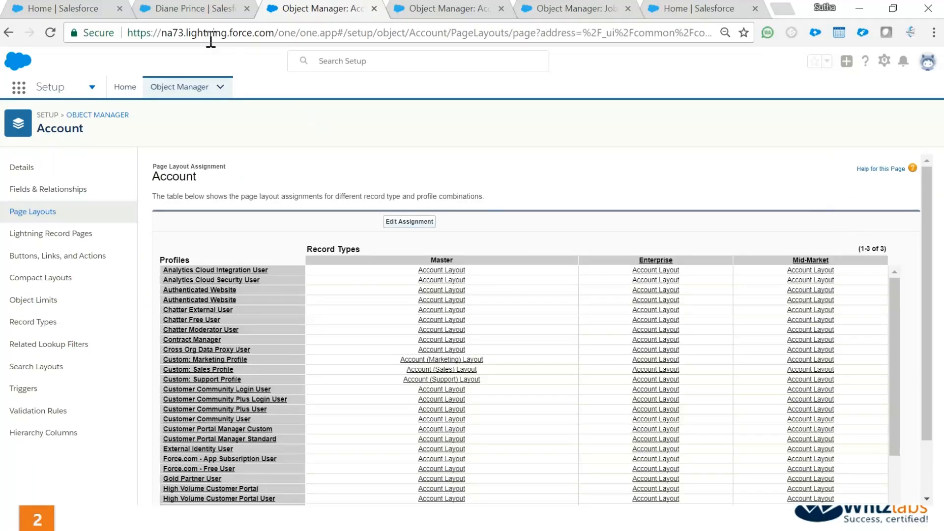
pyautogui.click(9, 33)
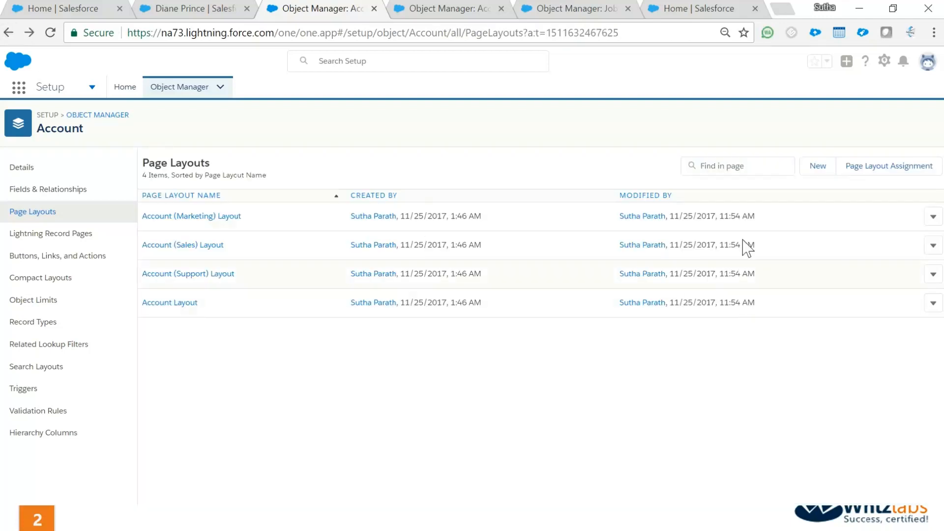
pyautogui.click(815, 170)
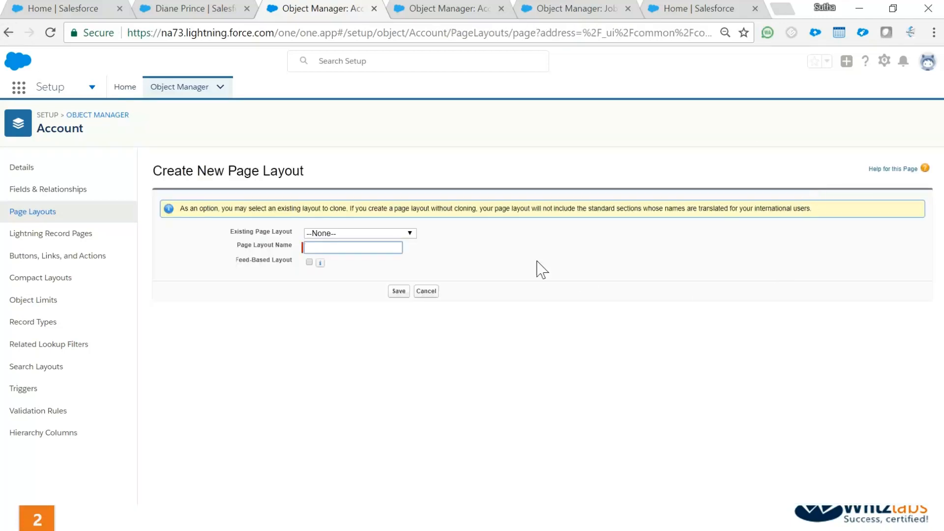
pyautogui.click(396, 234)
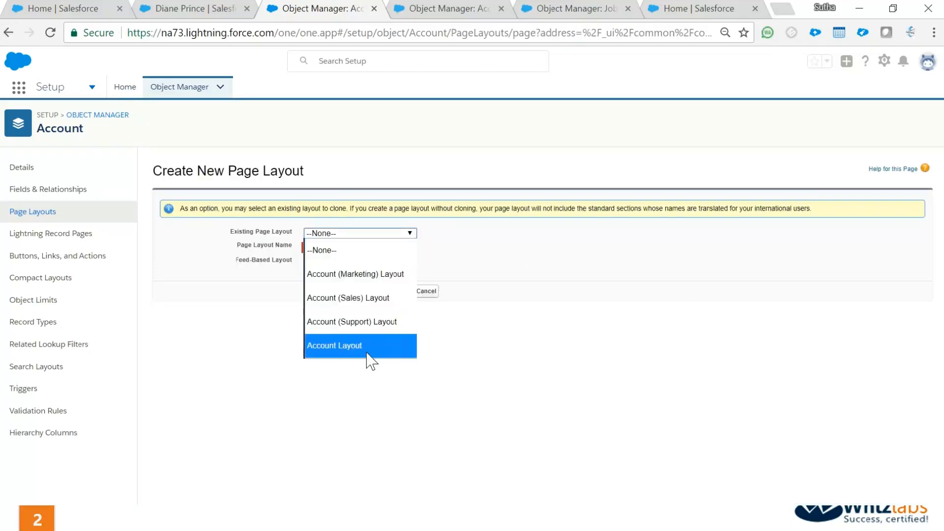
pyautogui.click(368, 347)
pyautogui.click(381, 249)
pyautogui.write('Mid-Market')
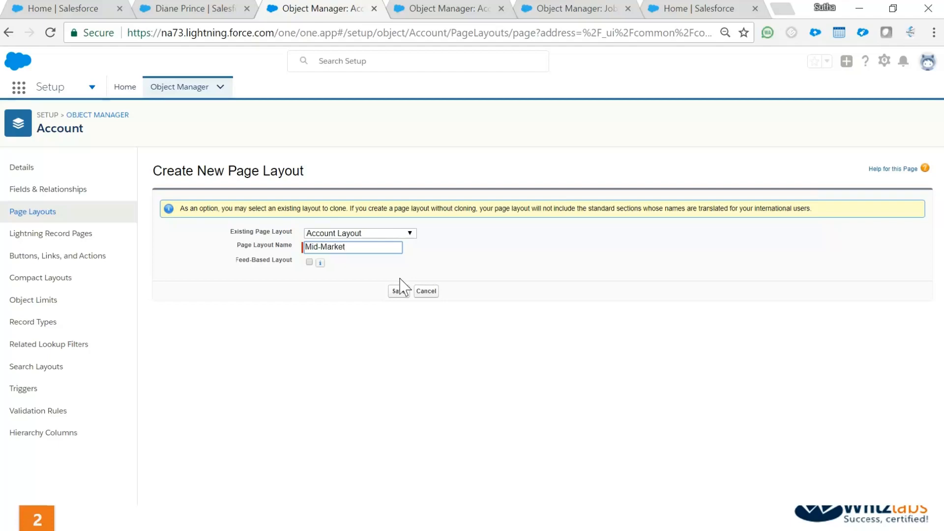
pyautogui.click(399, 292)
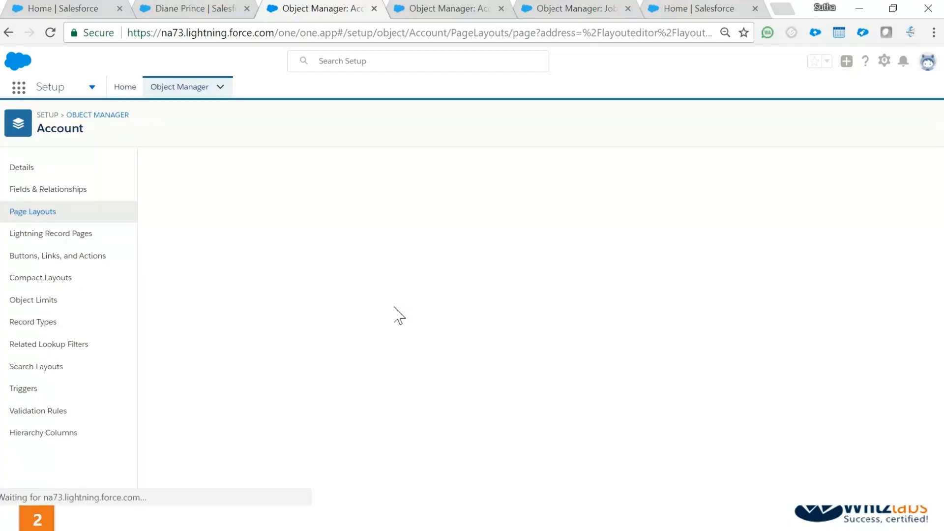
# Step: Remove the Account Number field from the Account Information section of the Mid-Market layout and save the layout
pyautogui.scroll(-10, 637, 360)
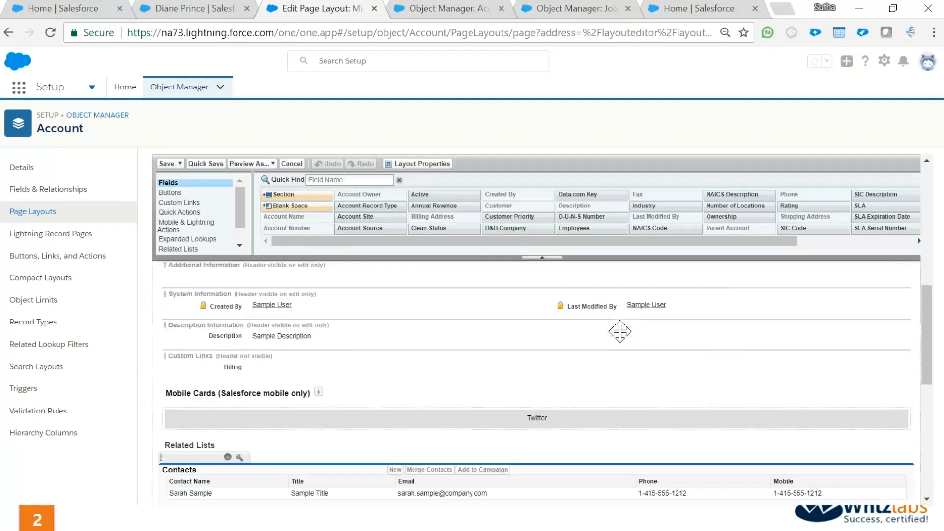
pyautogui.scroll(4, 534, 390)
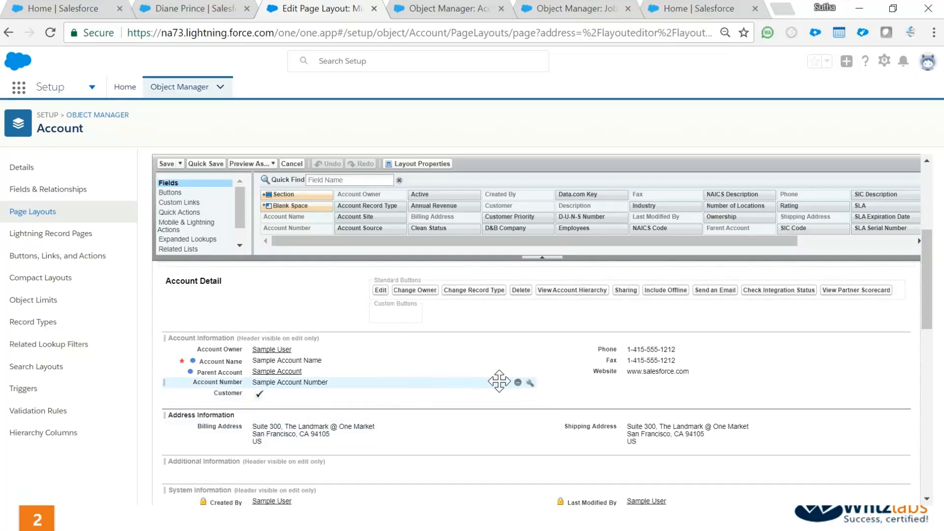
pyautogui.click(519, 382)
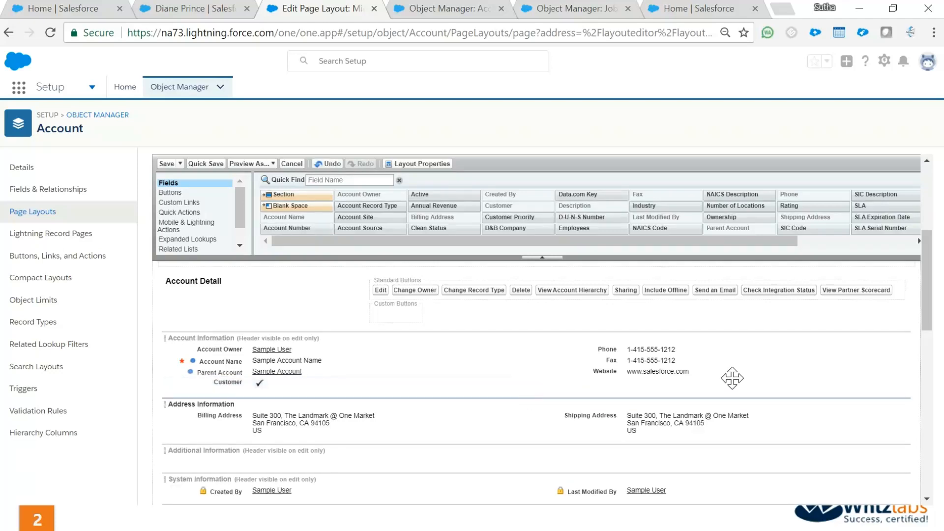
pyautogui.click(166, 166)
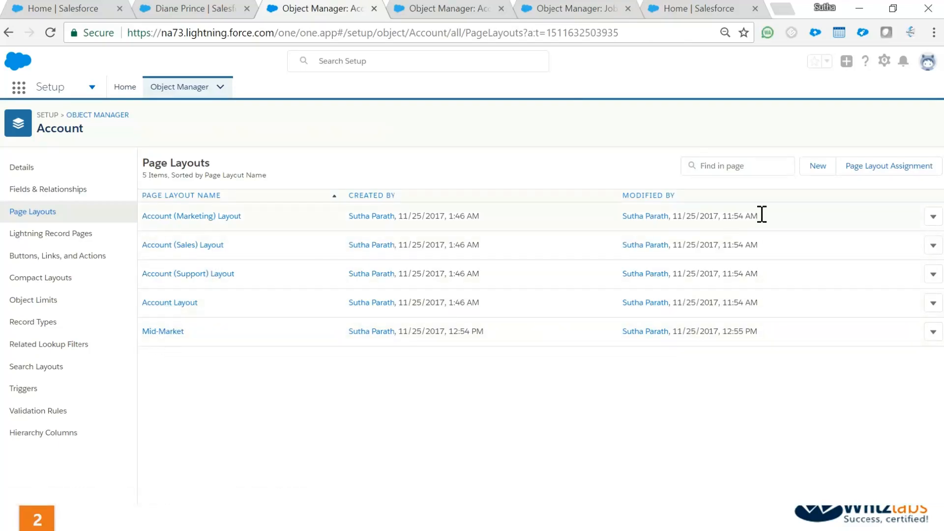
# Step: Create another Account page layout named Enterprise, cloned from Account Layout, and save it
pyautogui.click(819, 166)
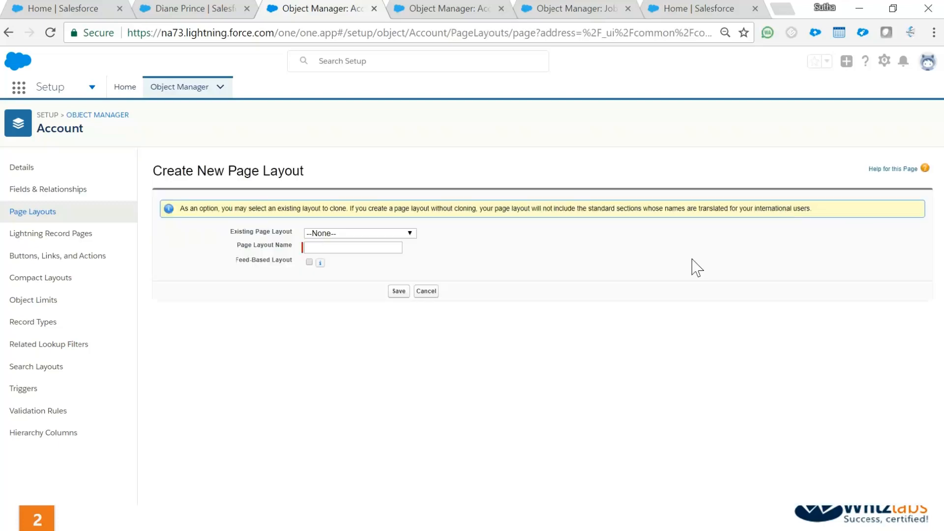
pyautogui.click(390, 235)
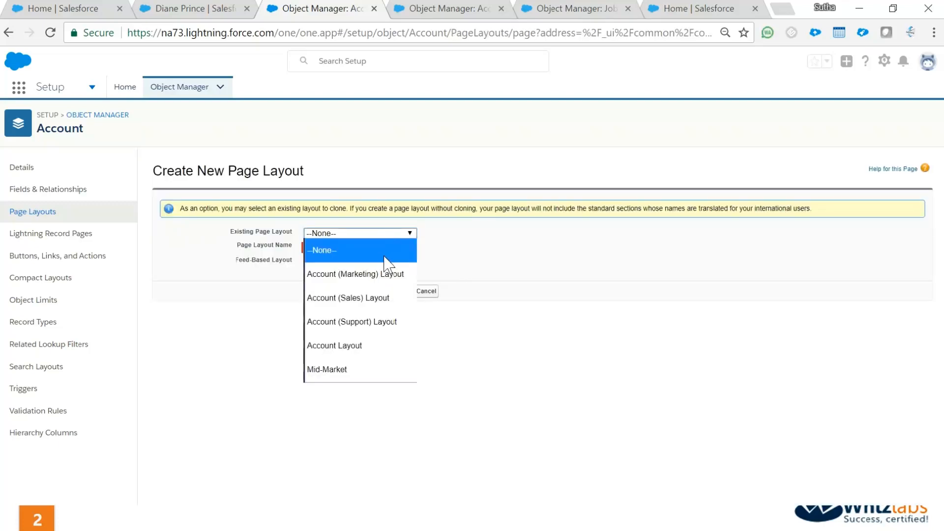
pyautogui.click(342, 346)
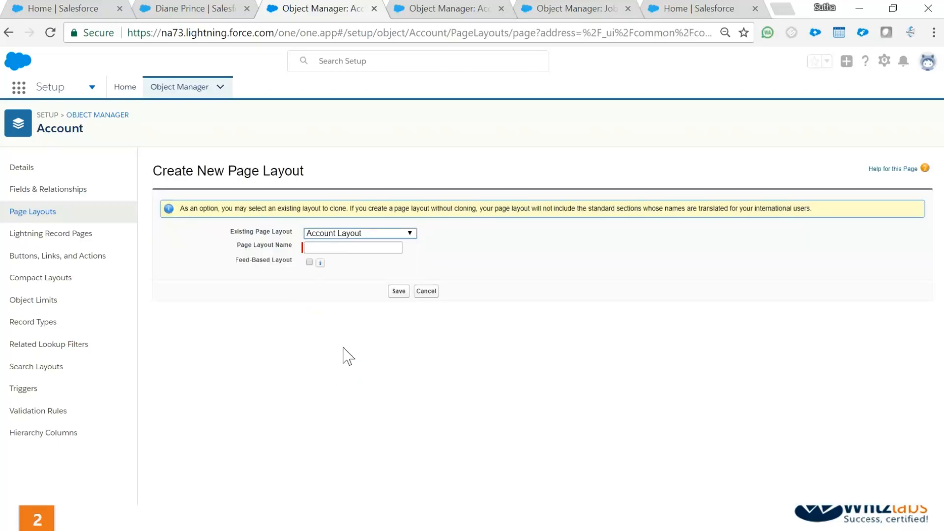
pyautogui.click(338, 251)
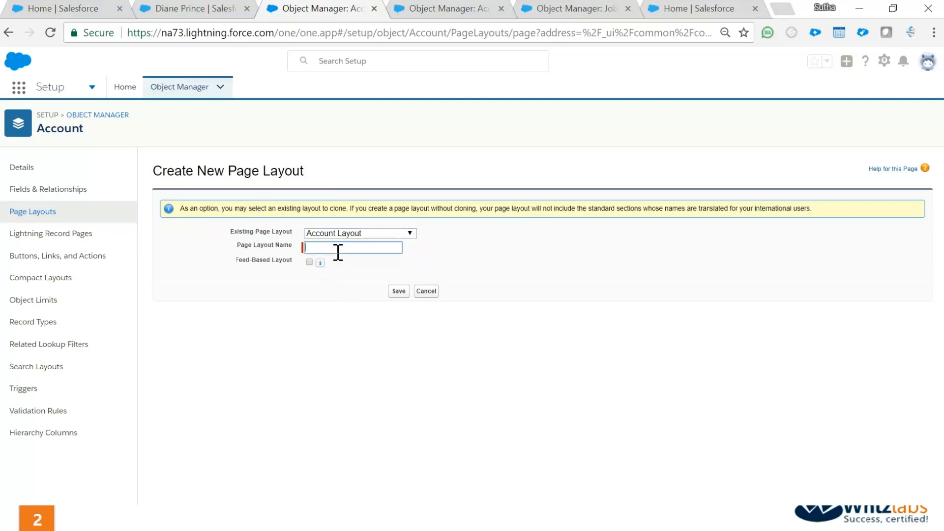
pyautogui.write('Enterprise')
pyautogui.click(396, 292)
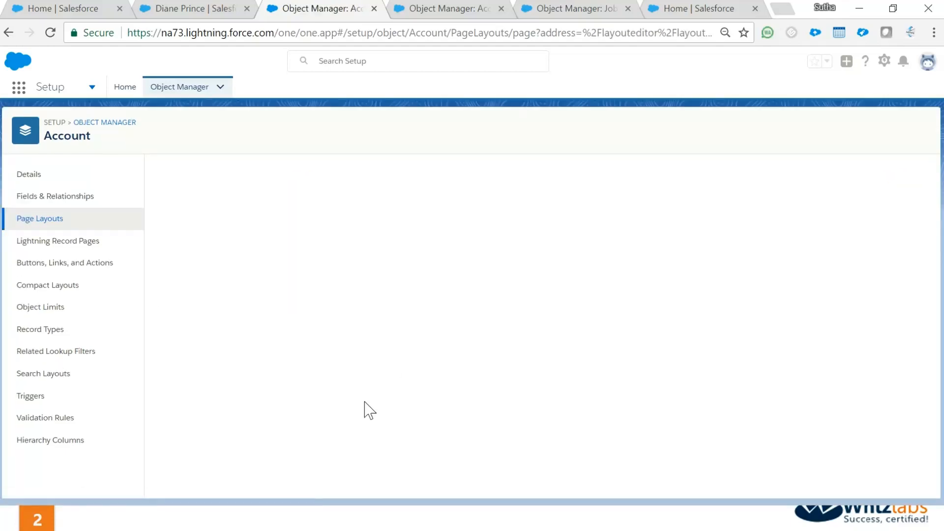
# Step: Add the Annual Revenue and Industry fields side by side to the Additional Information section of the Enterprise layout
pyautogui.scroll(-3, 454, 320)
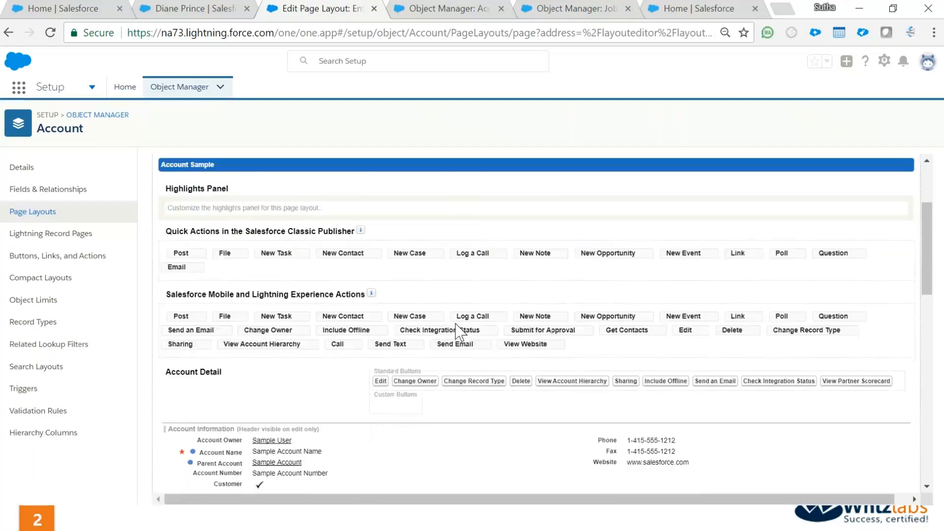
pyautogui.scroll(-3, 456, 328)
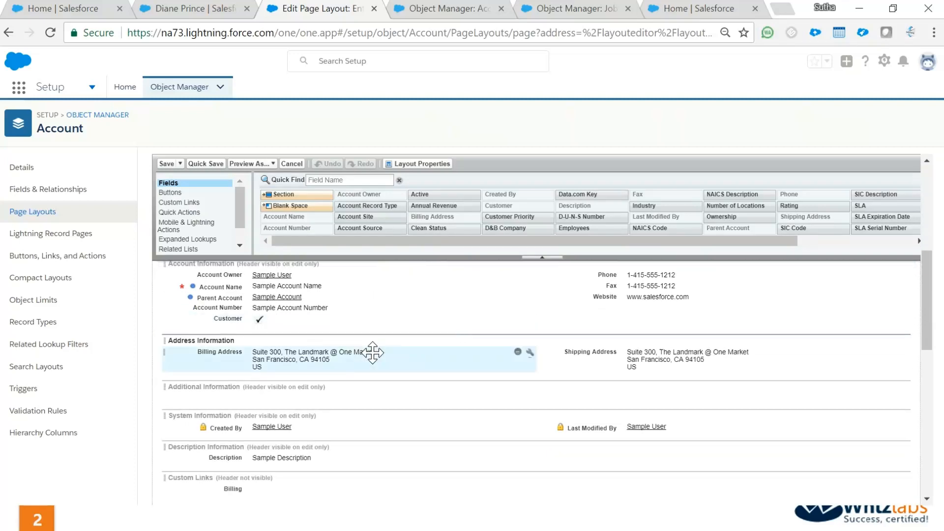
pyautogui.click(363, 174)
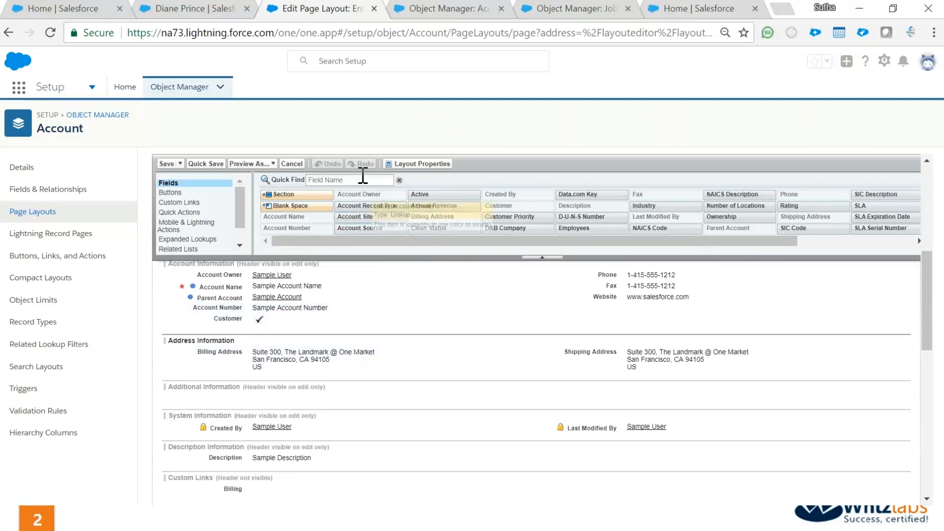
pyautogui.moveTo(433, 206); pyautogui.dragTo(593, 386)
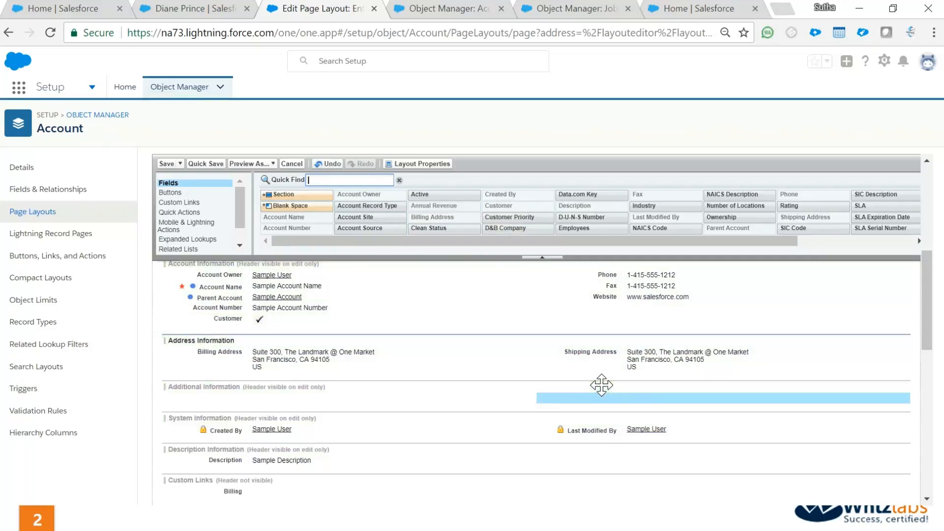
pyautogui.moveTo(658, 206); pyautogui.dragTo(381, 385)
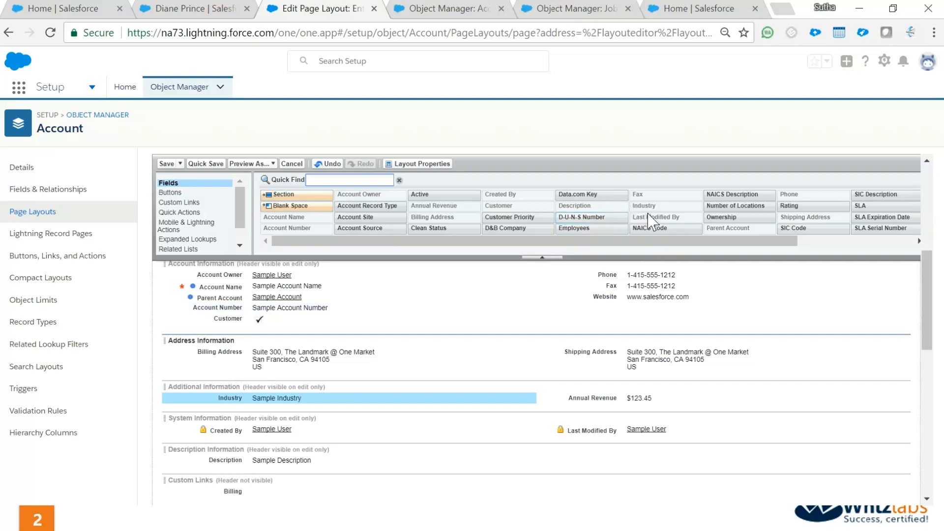
pyautogui.moveTo(674, 243); pyautogui.dragTo(592, 264)
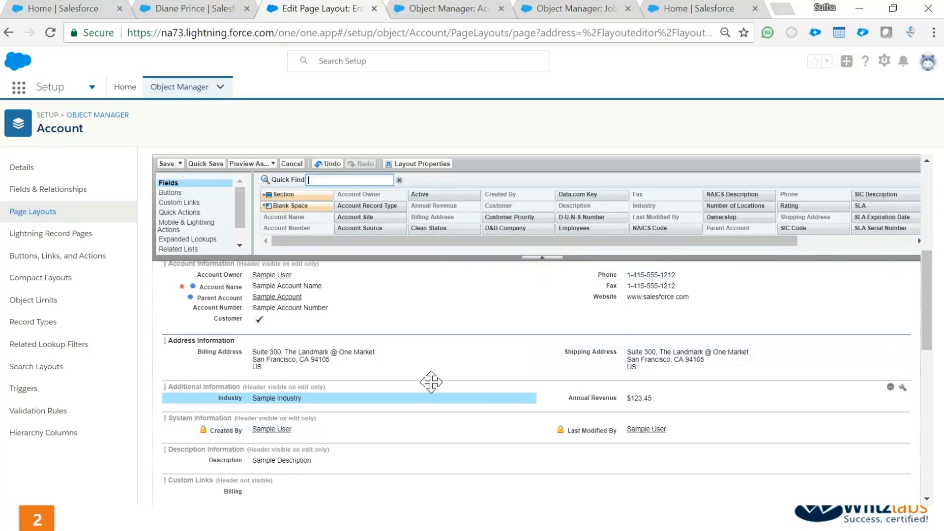
# Step: Display the Additional Information section header on the detail page and save the Enterprise layout
pyautogui.click(903, 389)
pyautogui.click(540, 293)
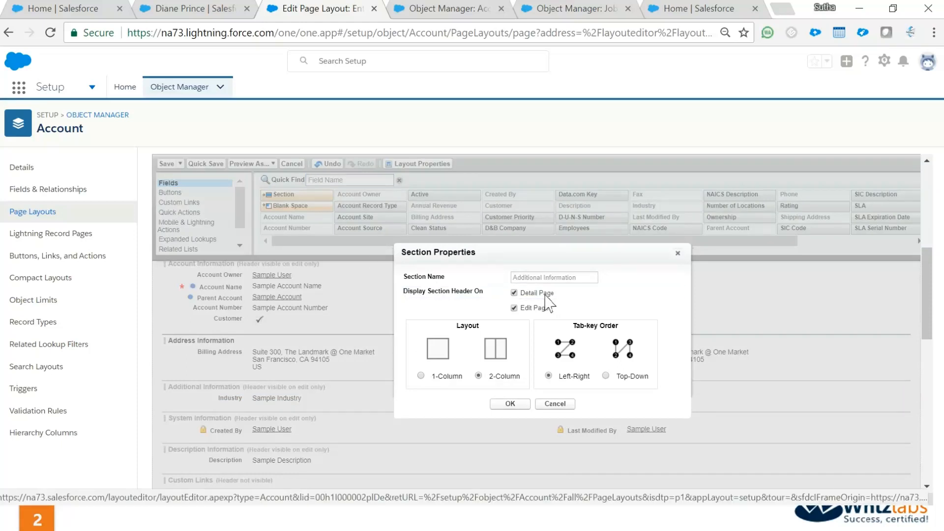
pyautogui.click(526, 404)
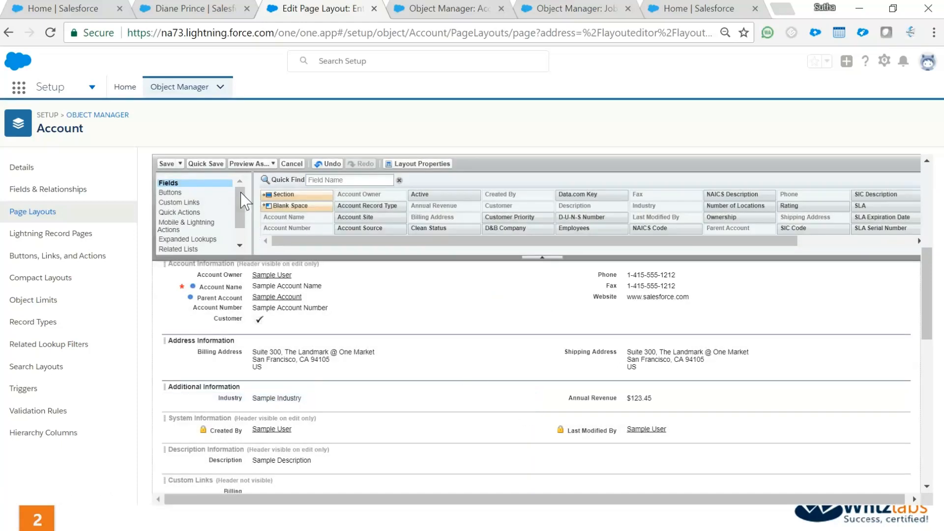
pyautogui.click(169, 166)
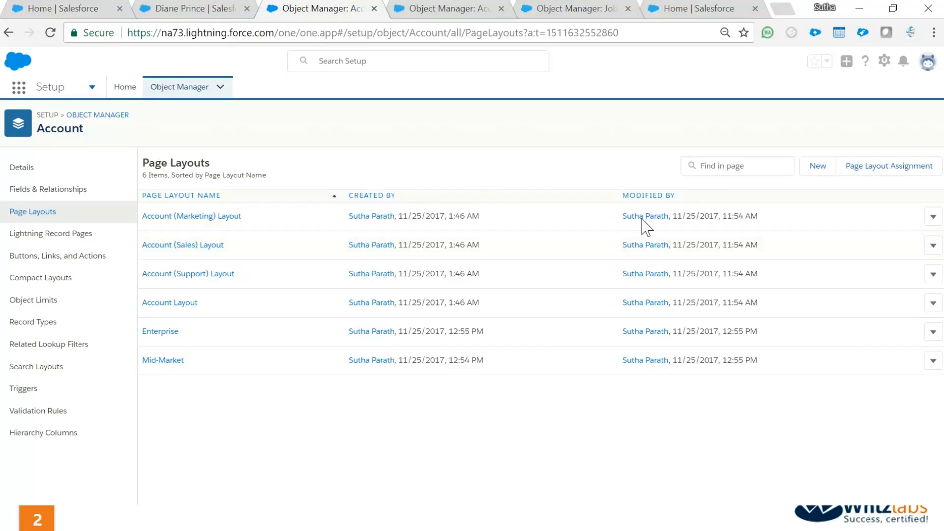
# Step: Edit the Account page layout assignment so System Administrator uses the Enterprise layout for the Enterprise record type
pyautogui.click(871, 170)
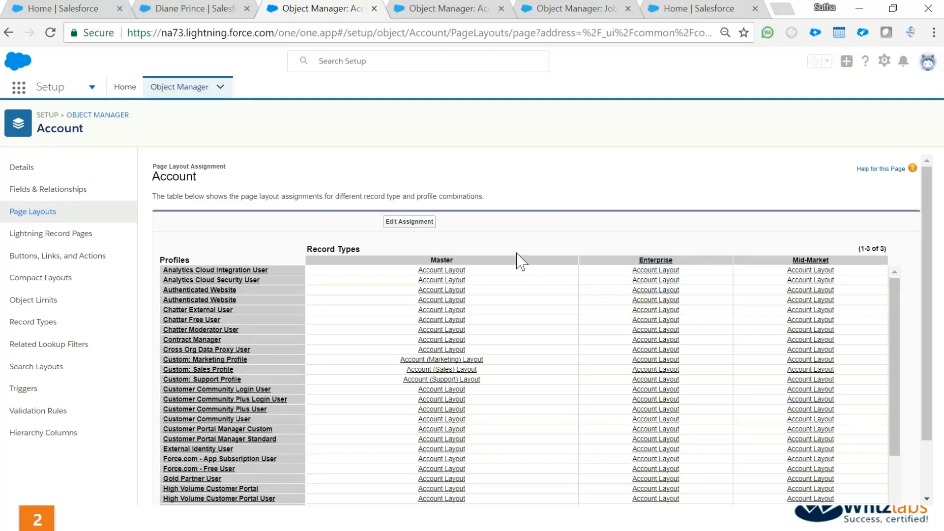
pyautogui.scroll(-2, 631, 324)
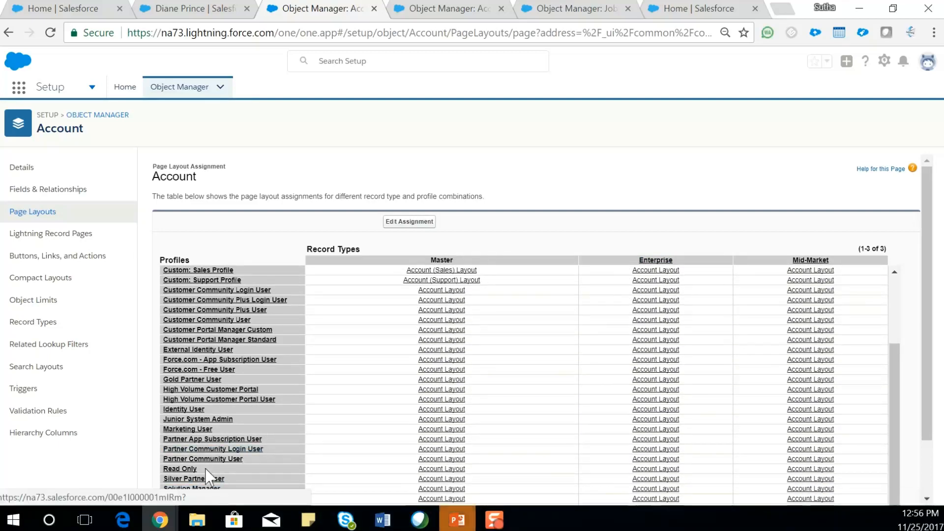
pyautogui.scroll(-2, 265, 455)
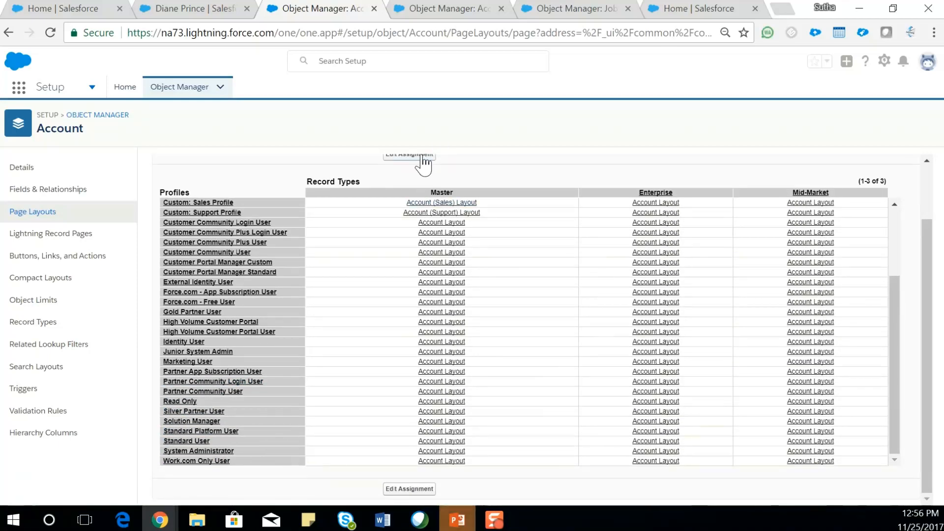
pyautogui.click(399, 157)
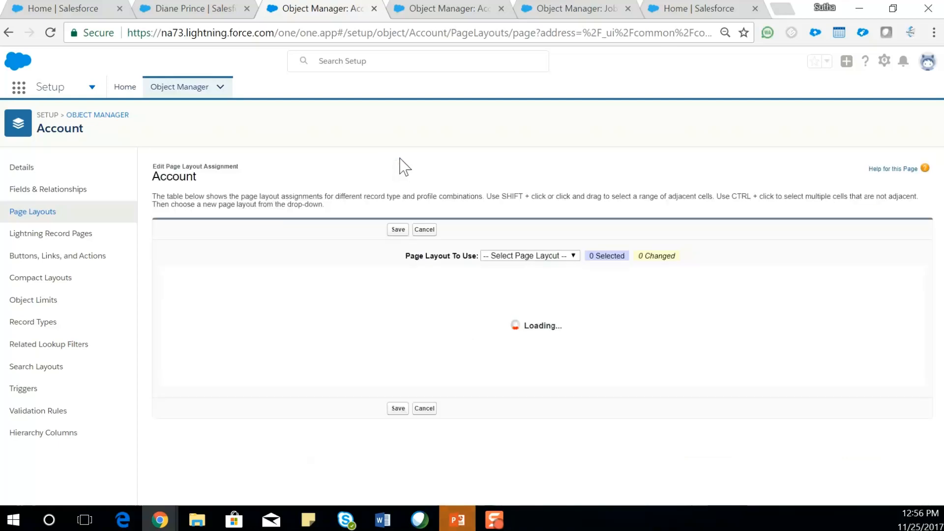
pyautogui.scroll(-5, 416, 290)
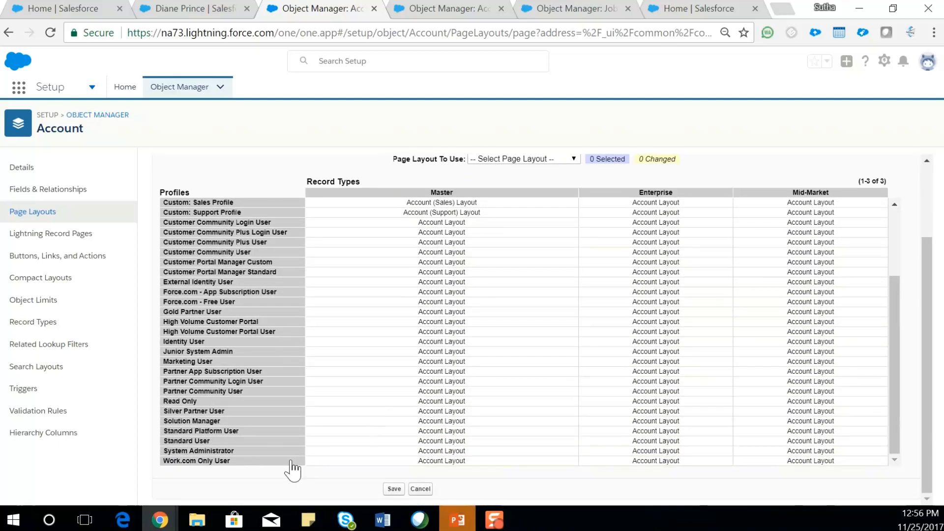
pyautogui.click(292, 451)
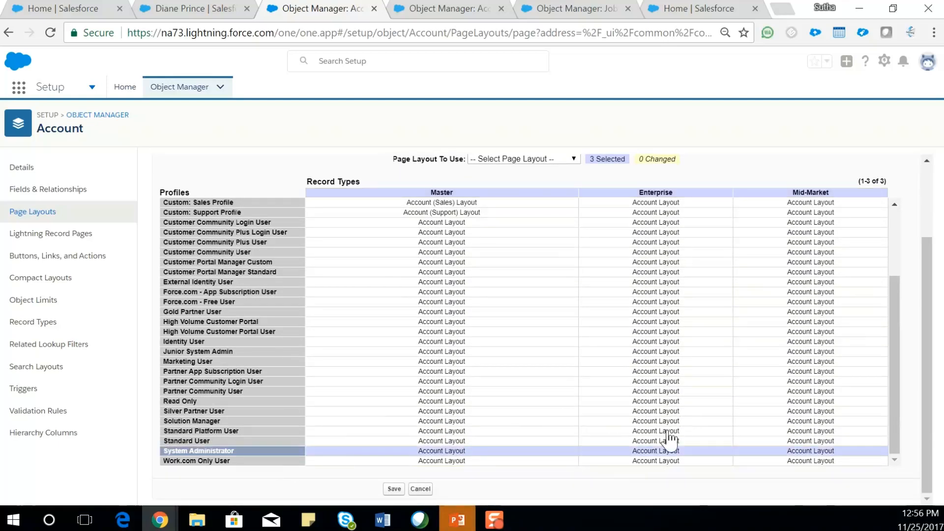
pyautogui.click(657, 452)
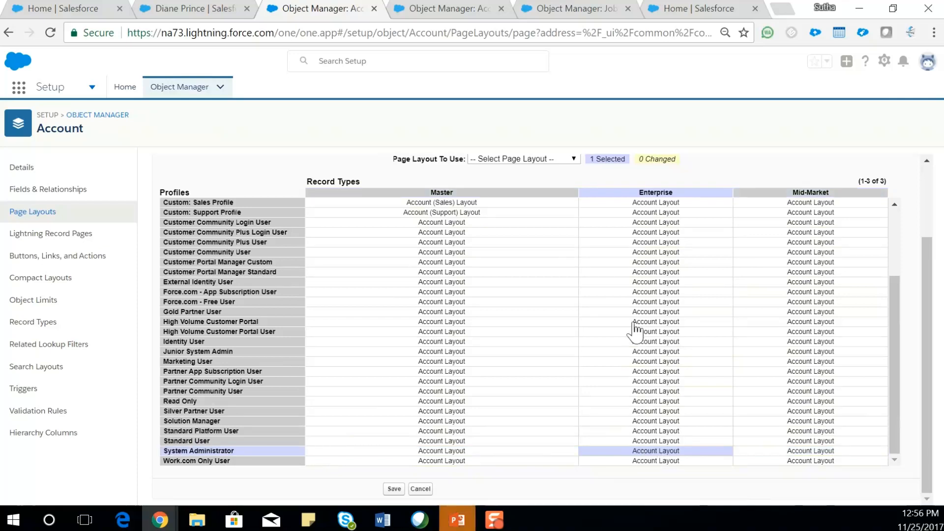
pyautogui.click(572, 159)
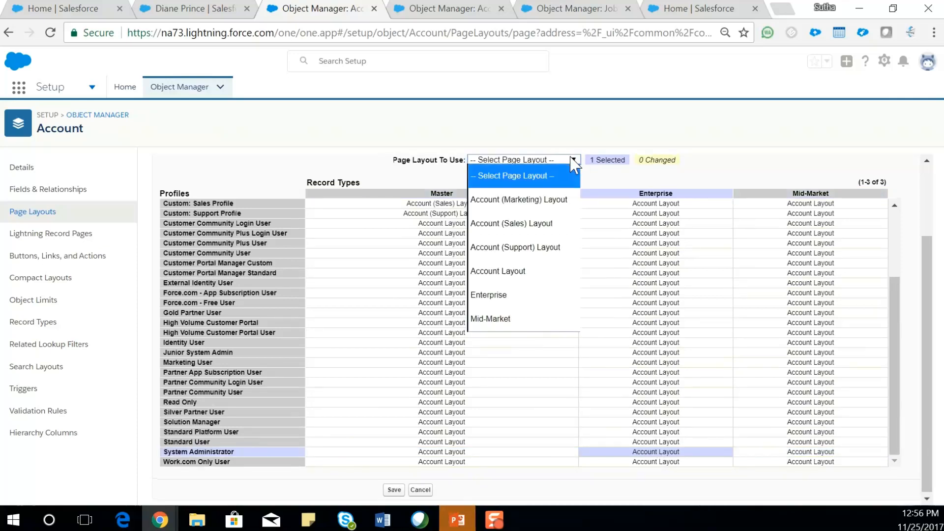
pyautogui.click(509, 294)
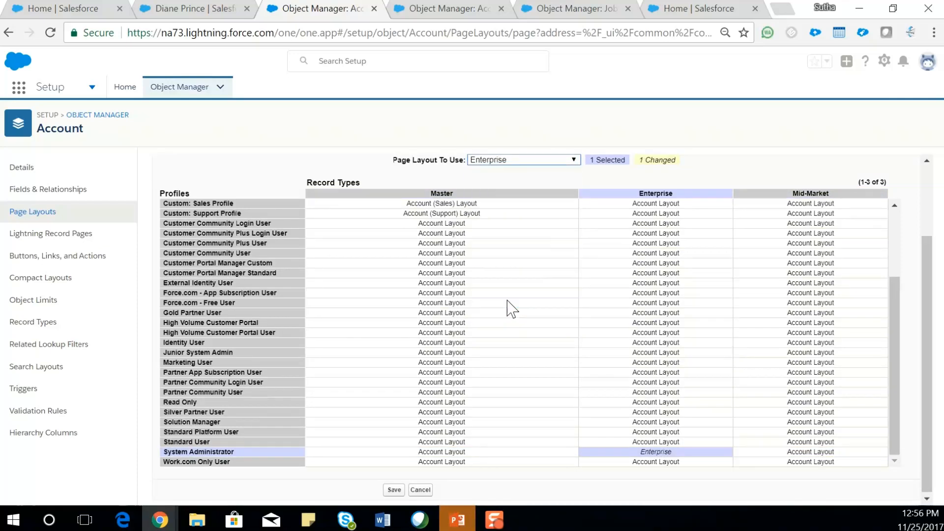
# Step: Assign the Mid-Market layout to System Administrator for the Mid-Market record type and save the page layout assignments
pyautogui.click(799, 453)
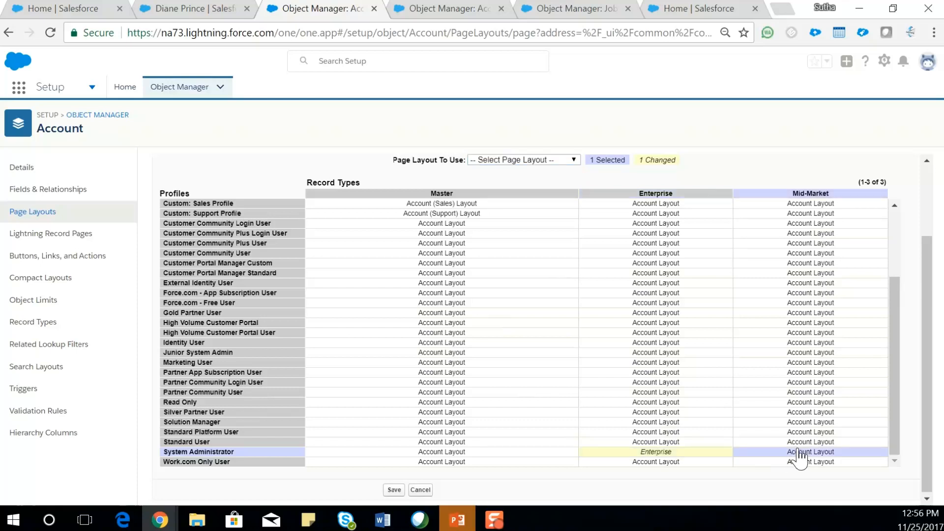
pyautogui.click(555, 161)
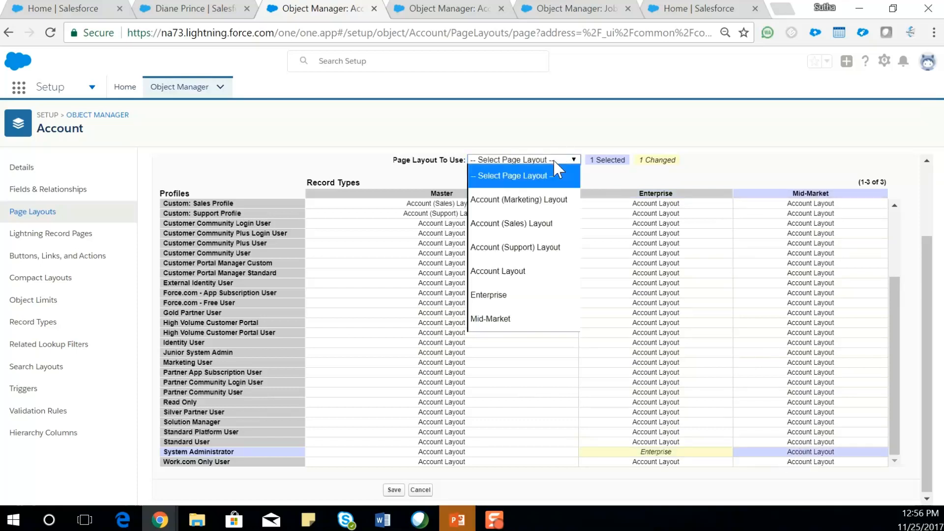
pyautogui.click(531, 319)
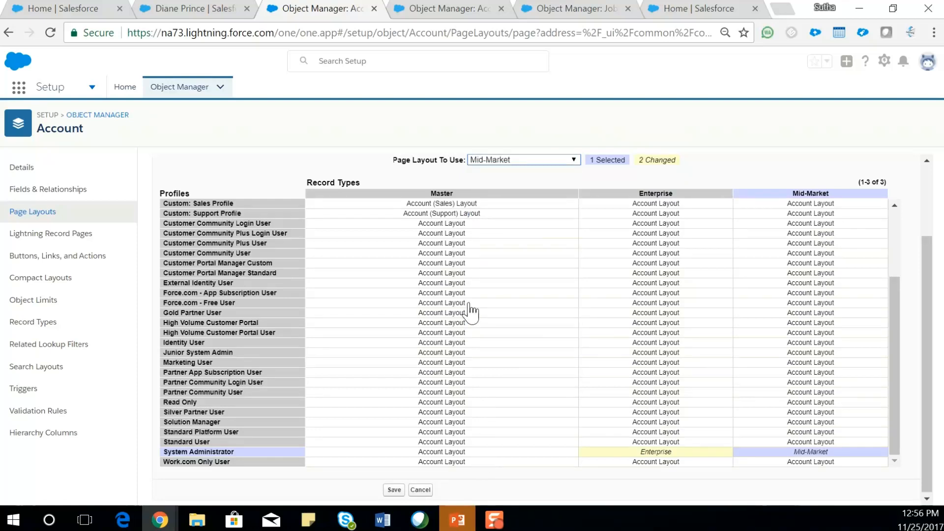
pyautogui.scroll(-1, 539, 386)
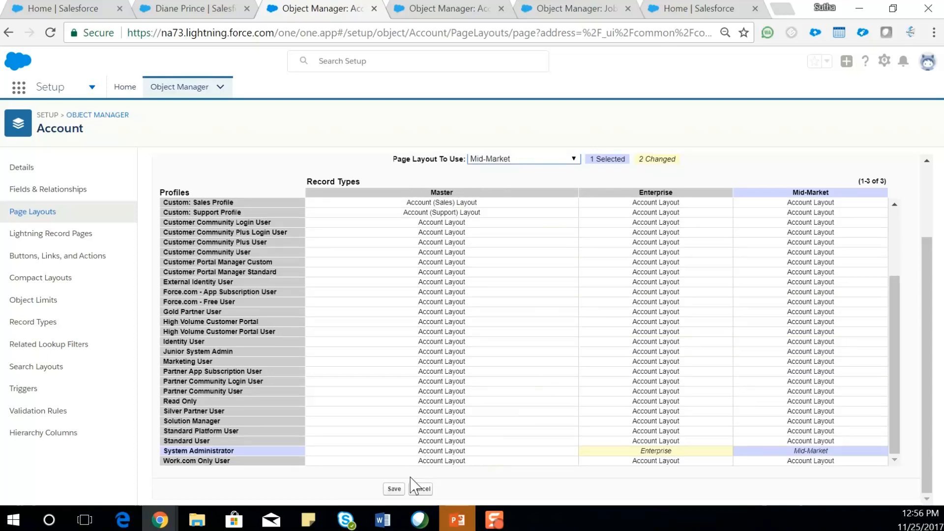
pyautogui.click(394, 489)
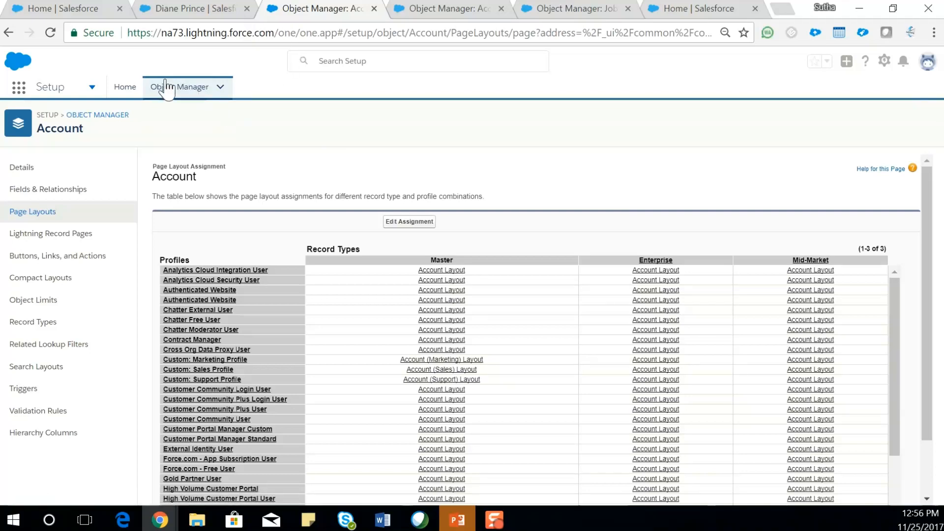
# Step: Switch to the Sales app and open its Accounts list
pyautogui.click(11, 89)
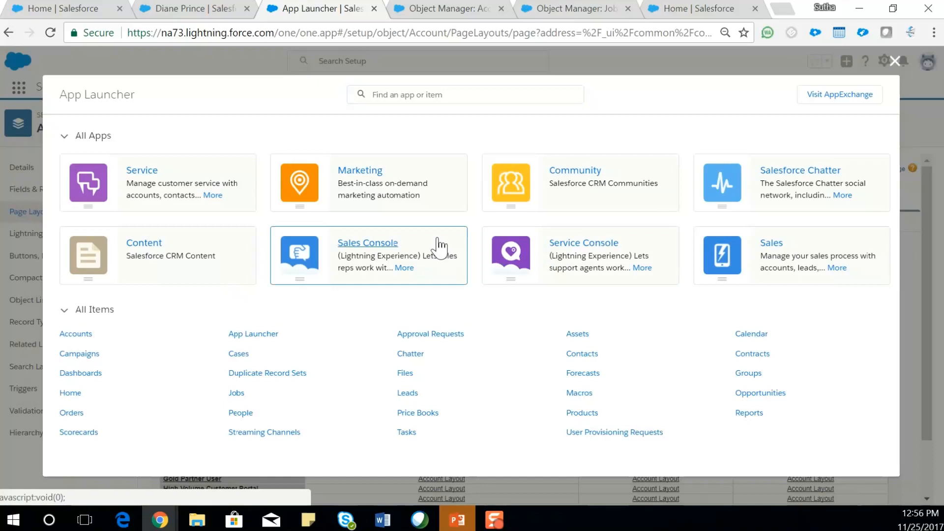
pyautogui.click(439, 247)
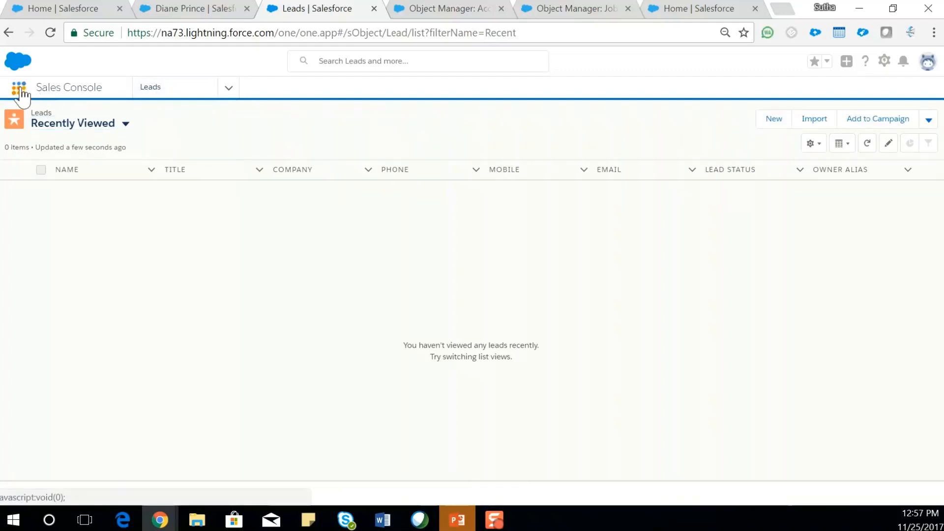
pyautogui.click(18, 89)
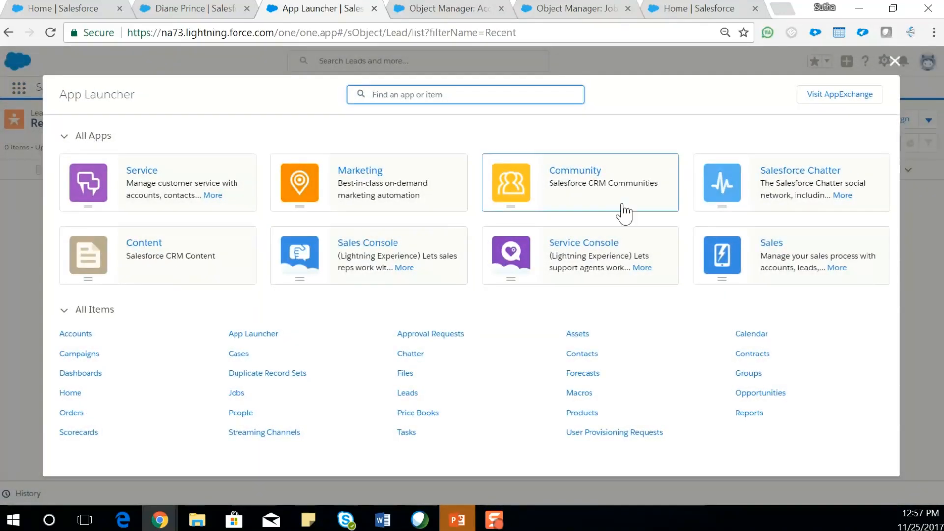
pyautogui.click(758, 245)
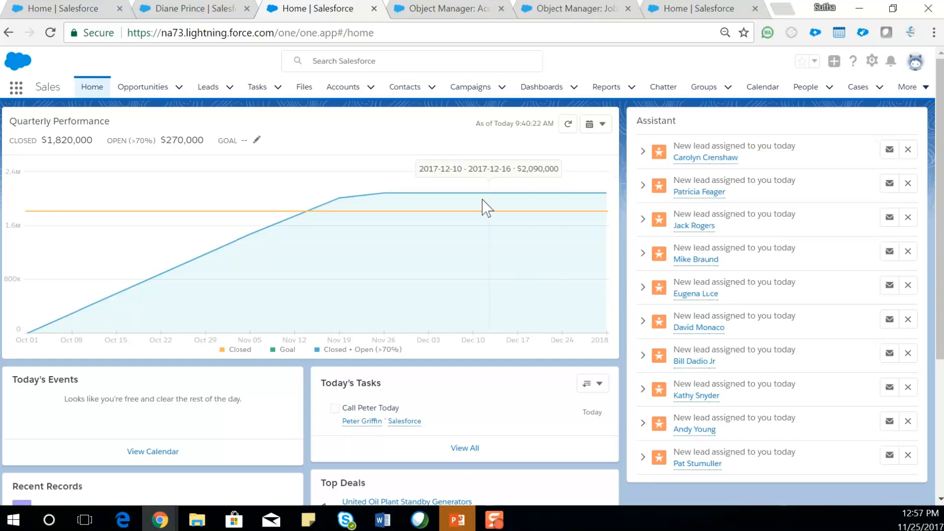
pyautogui.click(337, 86)
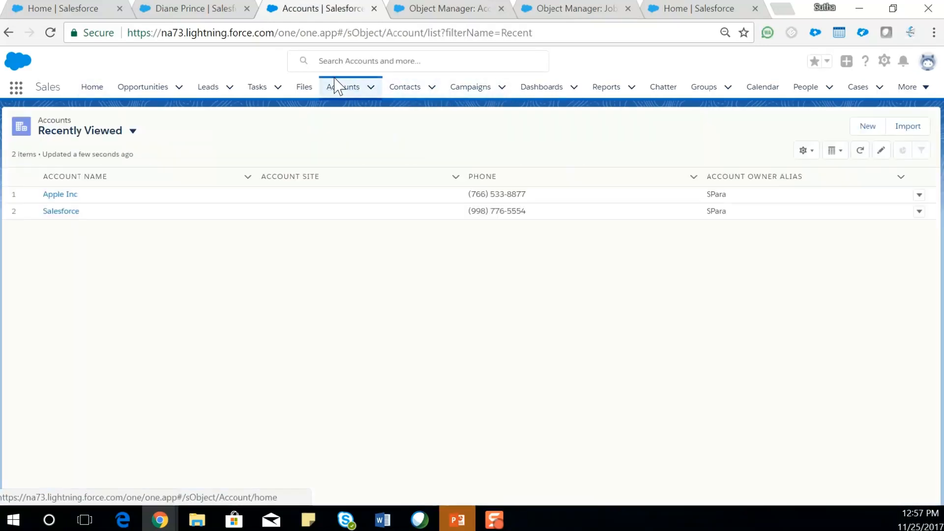
# Step: Start a new account with the Enterprise record type and name it Enterprise Account
pyautogui.click(865, 126)
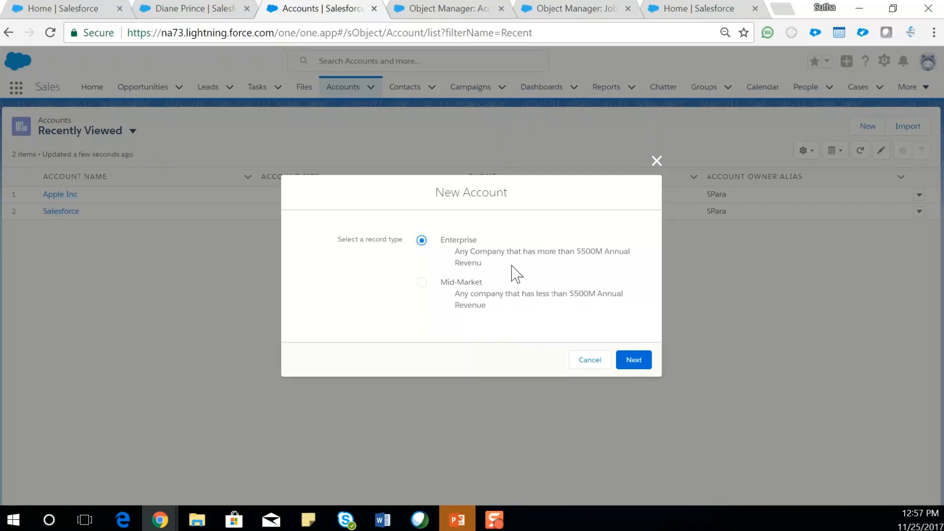
pyautogui.click(634, 363)
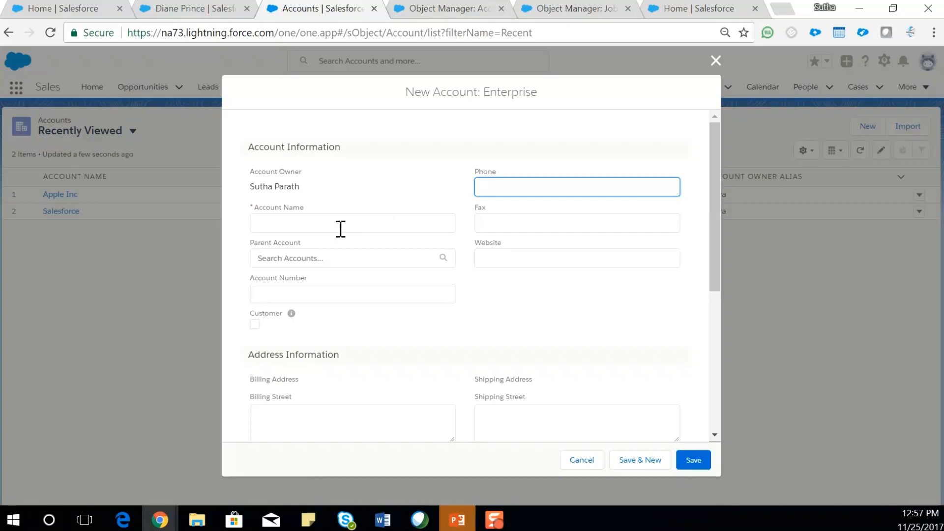
pyautogui.scroll(-5, 384, 328)
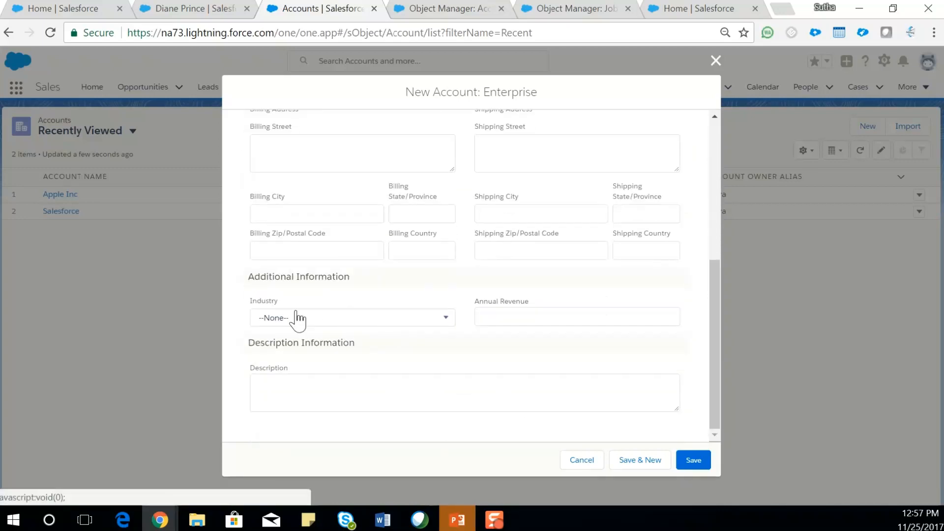
pyautogui.scroll(5, 467, 382)
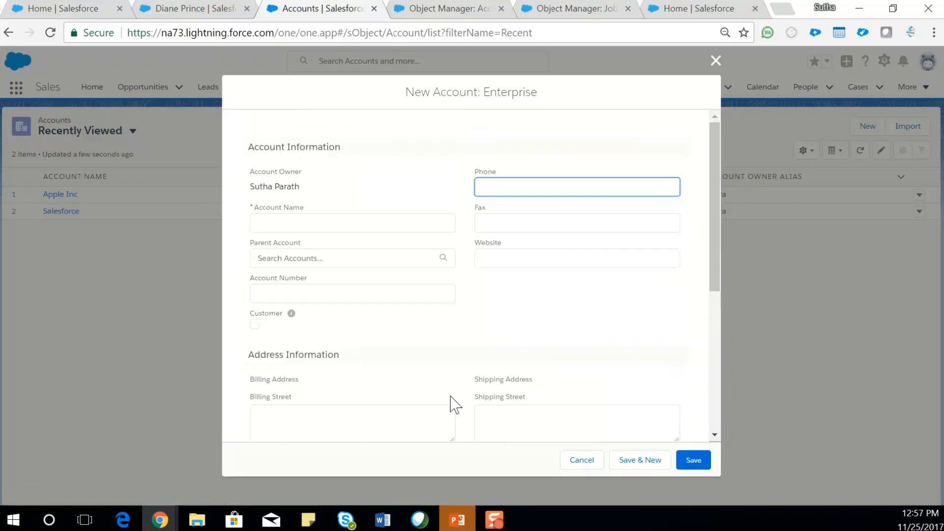
pyautogui.click(360, 226)
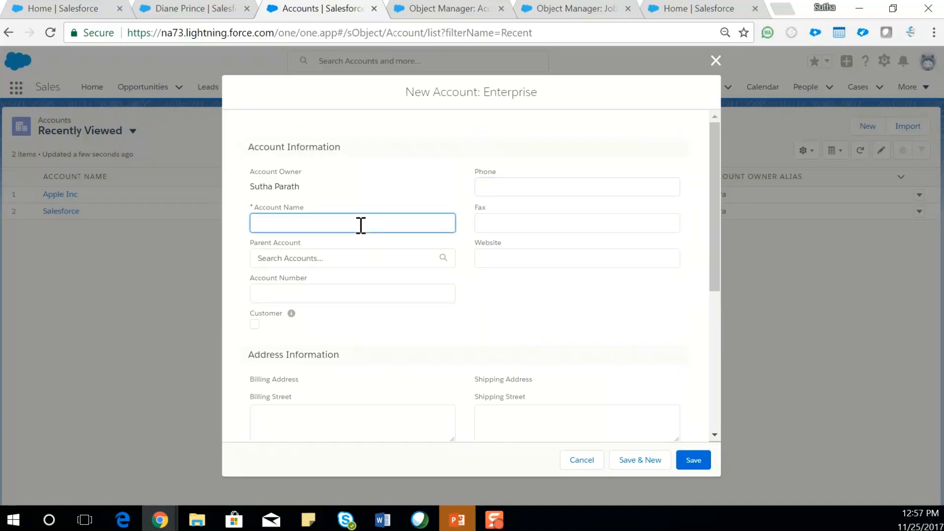
pyautogui.write('Entpp')
pyautogui.press('BackSpace')
pyautogui.press('BackSpace')
pyautogui.write('erprise Account')
# Step: Set the new account's industry to Biotechnology, fill in its annual revenue, and save the record
pyautogui.scroll(-5, 495, 301)
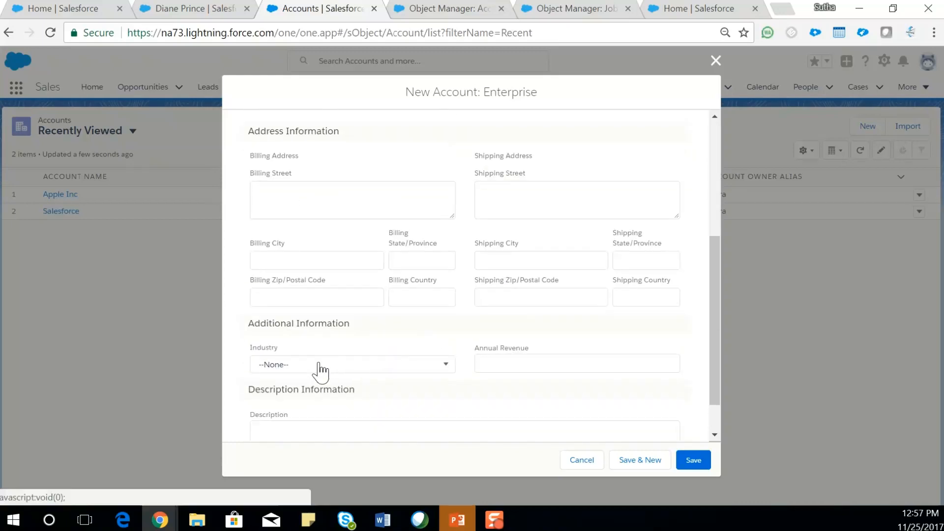
pyautogui.click(319, 366)
pyautogui.click(313, 286)
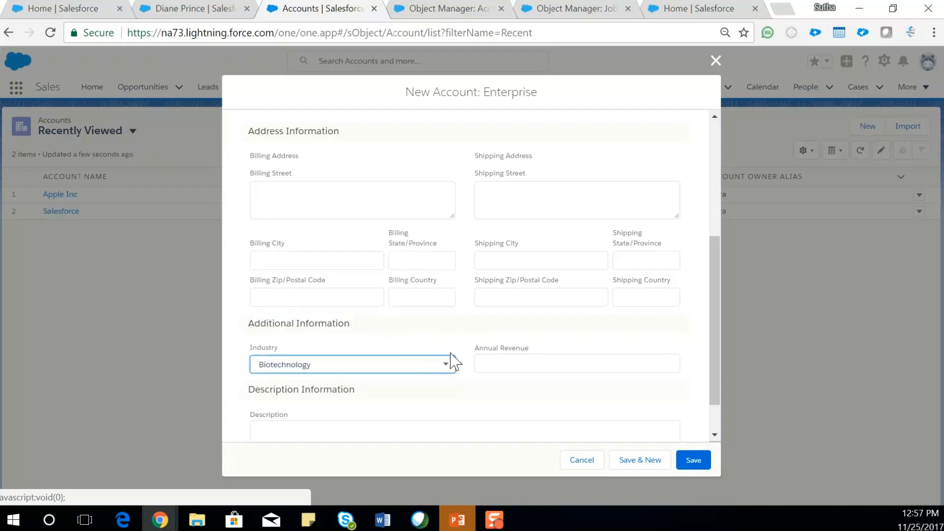
pyautogui.click(483, 362)
pyautogui.write('1,000,000,0')
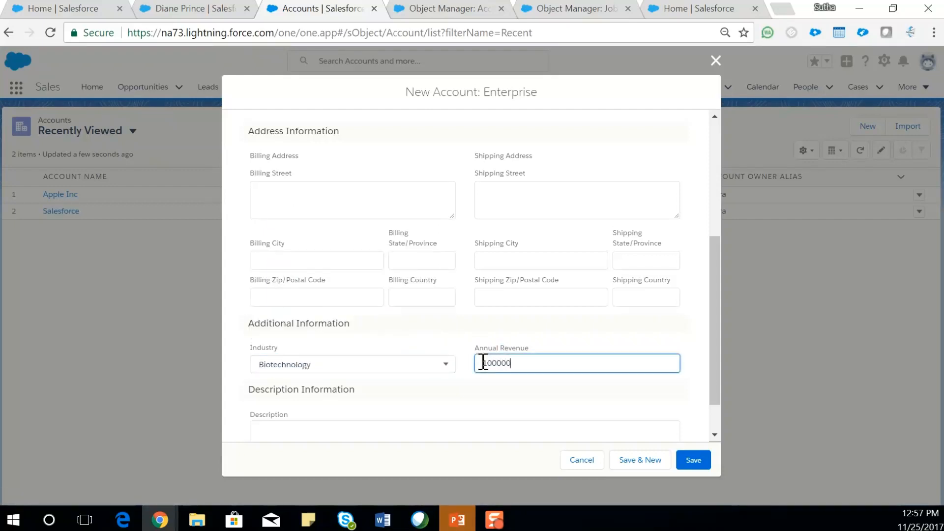
pyautogui.write('00')
pyautogui.click(695, 461)
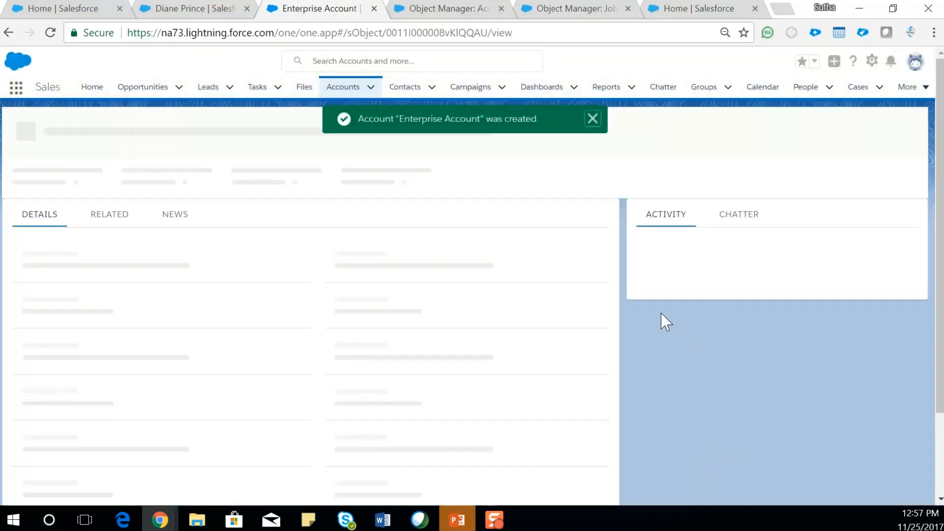
# Step: Start another new account with the Mid-Market record type and name it Mid-Market
pyautogui.click(345, 88)
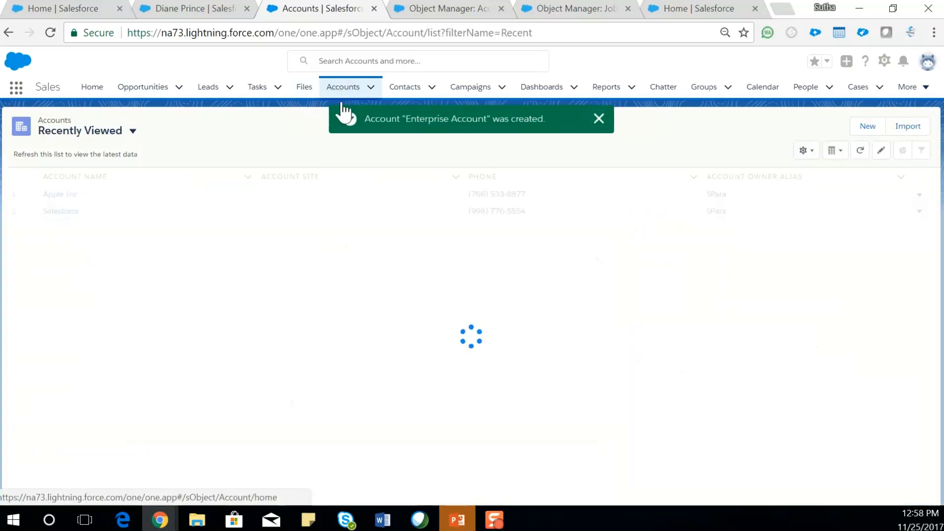
pyautogui.click(860, 127)
pyautogui.click(486, 284)
pyautogui.click(628, 368)
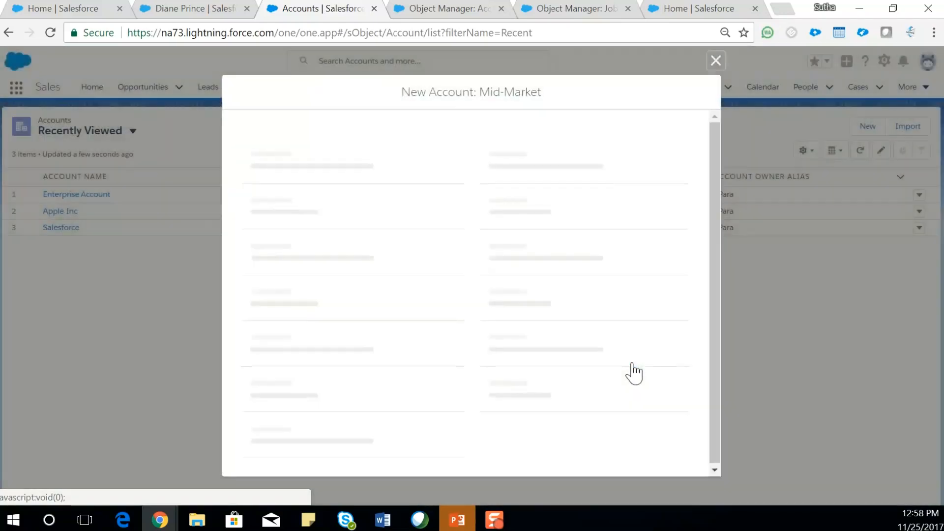
pyautogui.scroll(-3, 556, 246)
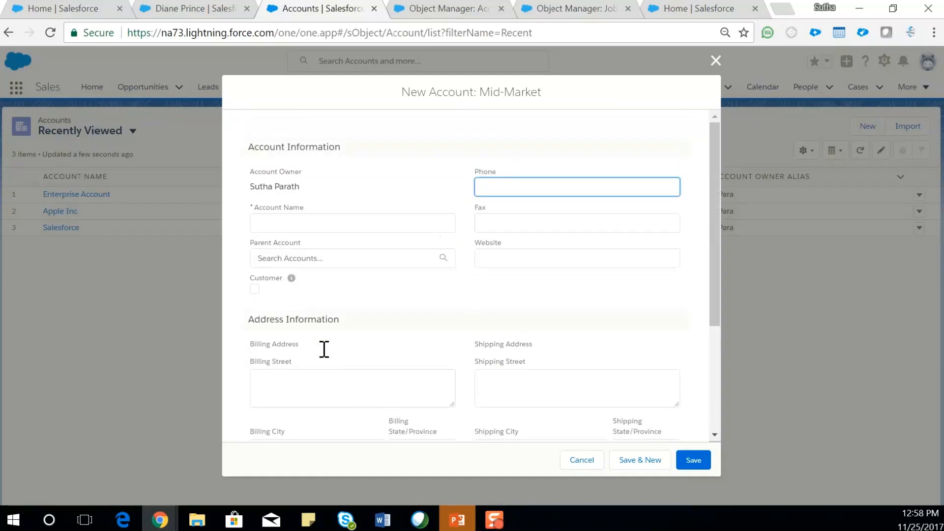
pyautogui.click(331, 221)
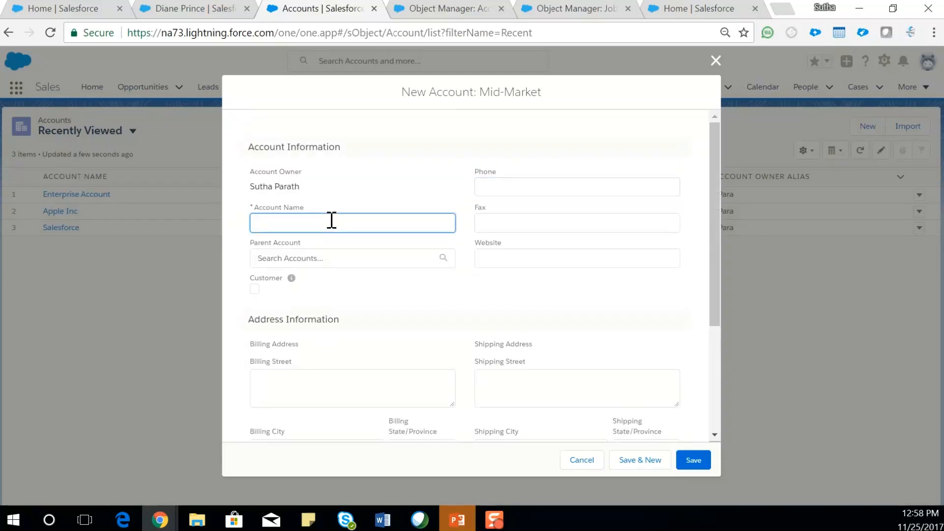
pyautogui.write('Mid-Market')
# Step: Fill in the Mid-Market account's phone number, save the record, and review its detail fields
pyautogui.click(532, 222)
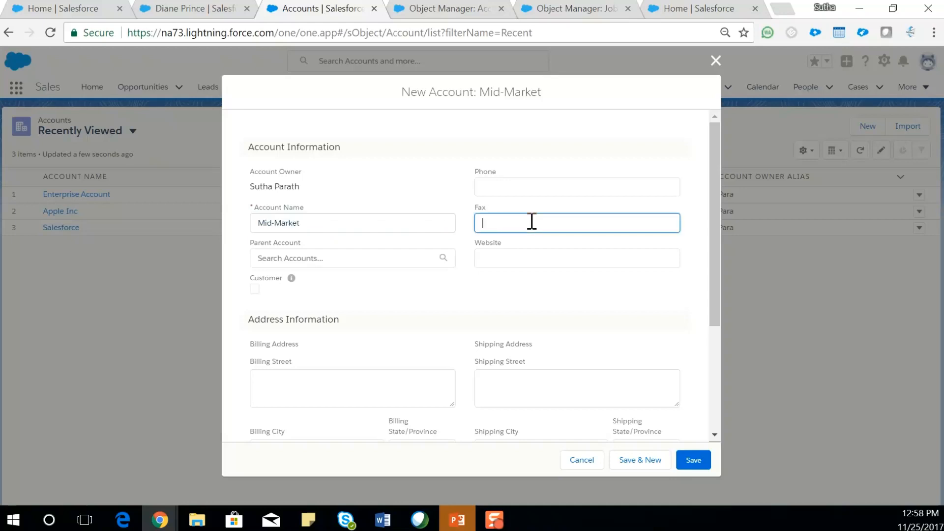
pyautogui.click(523, 188)
pyautogui.write('0000000000')
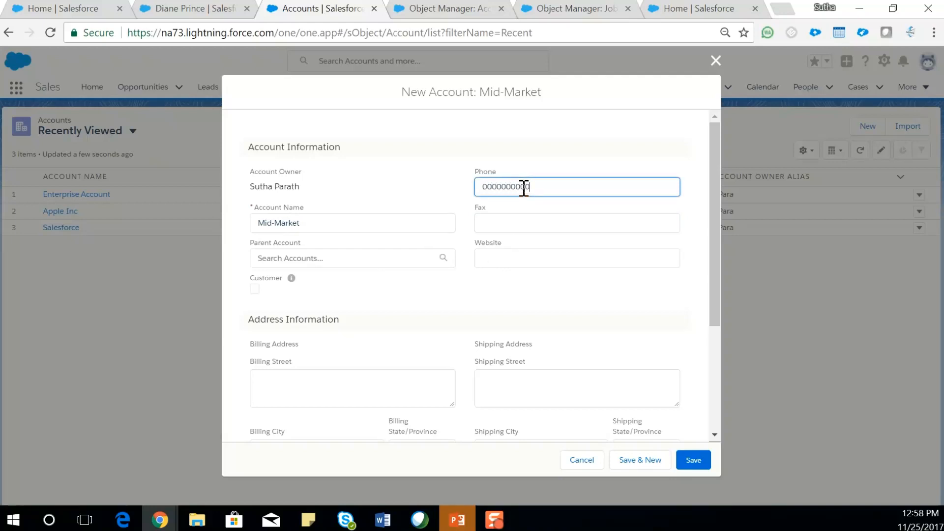
pyautogui.click(691, 460)
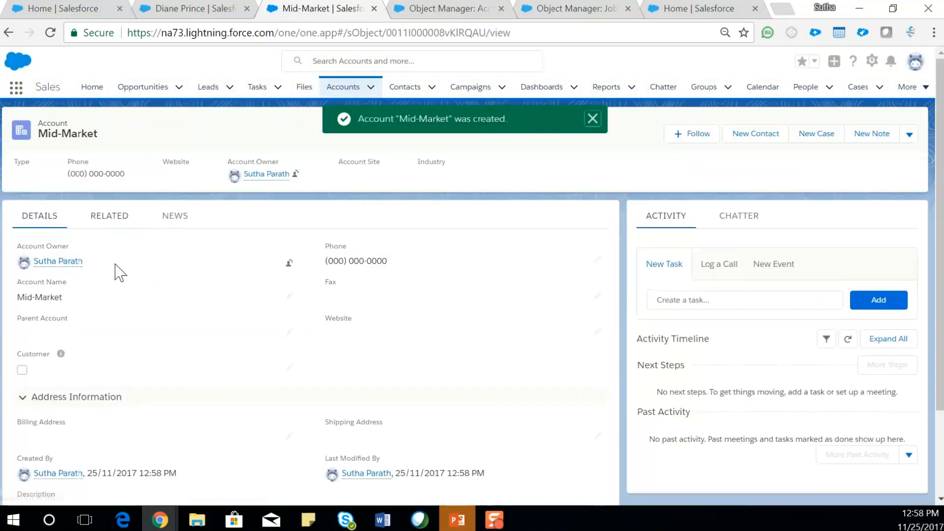
pyautogui.scroll(-3, 167, 384)
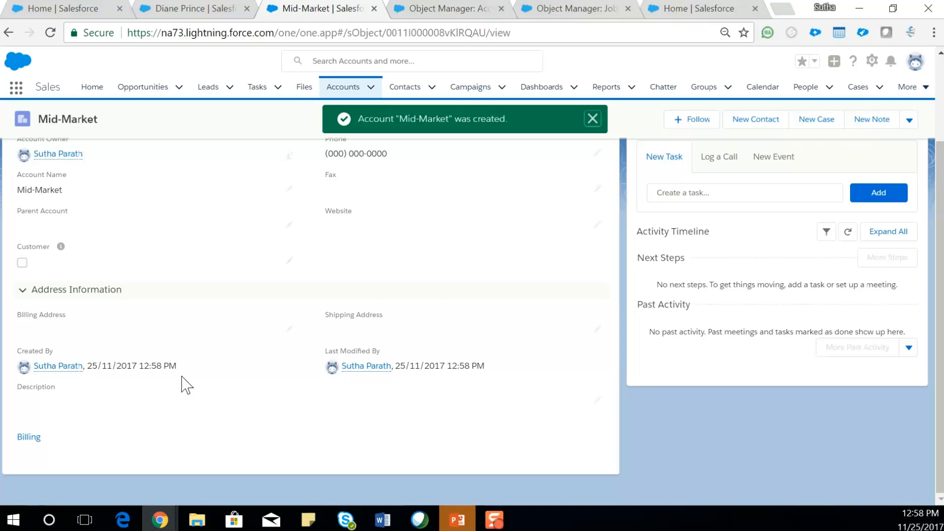